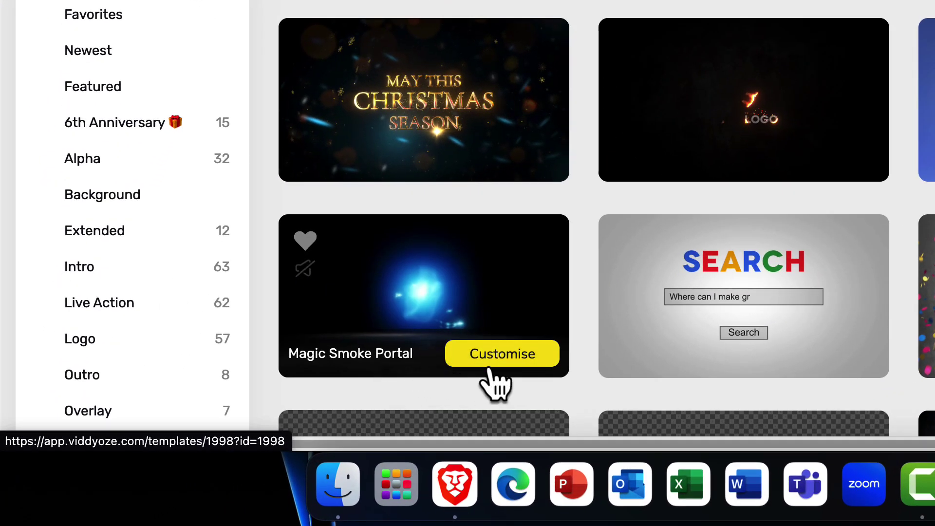
Open the Magic Smoke Portal template for customising, review its image, colour and audio options, and return to the template list
left_click(506, 361)
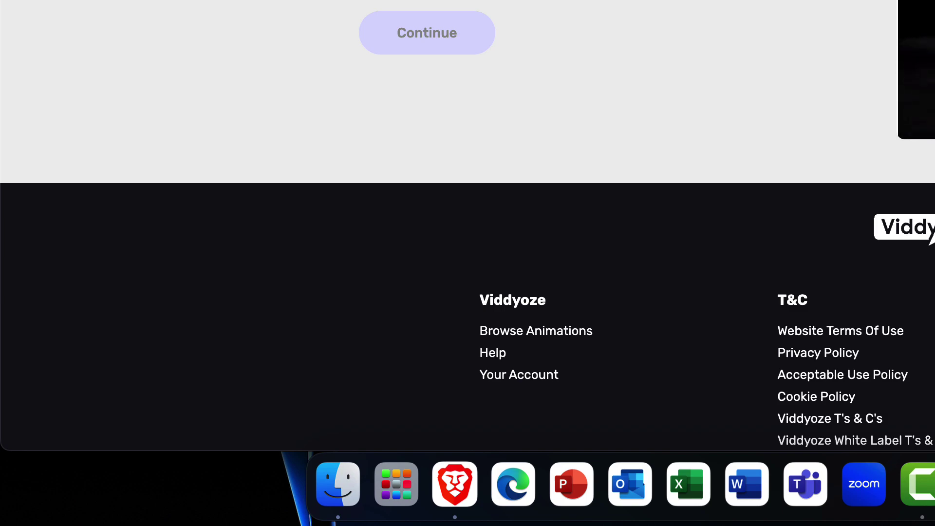
scroll(298, 148, "up", 6)
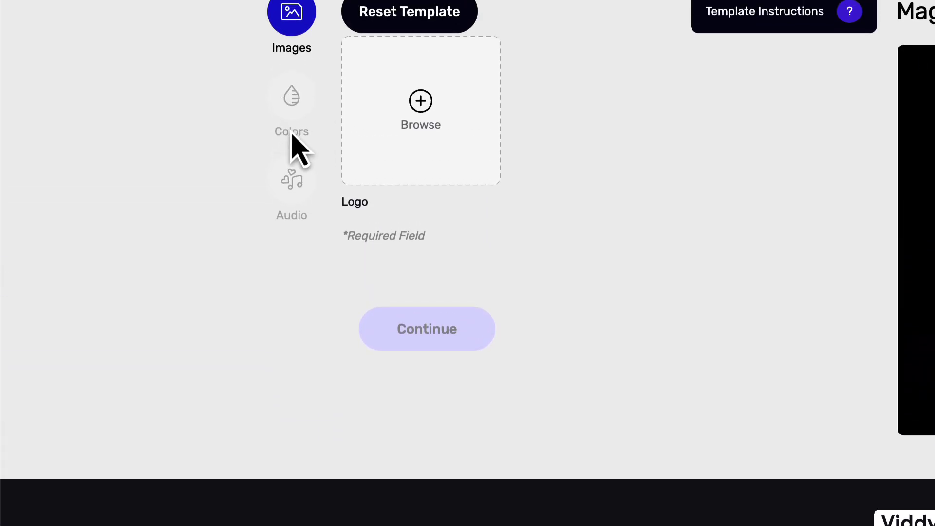
left_click(22, 79)
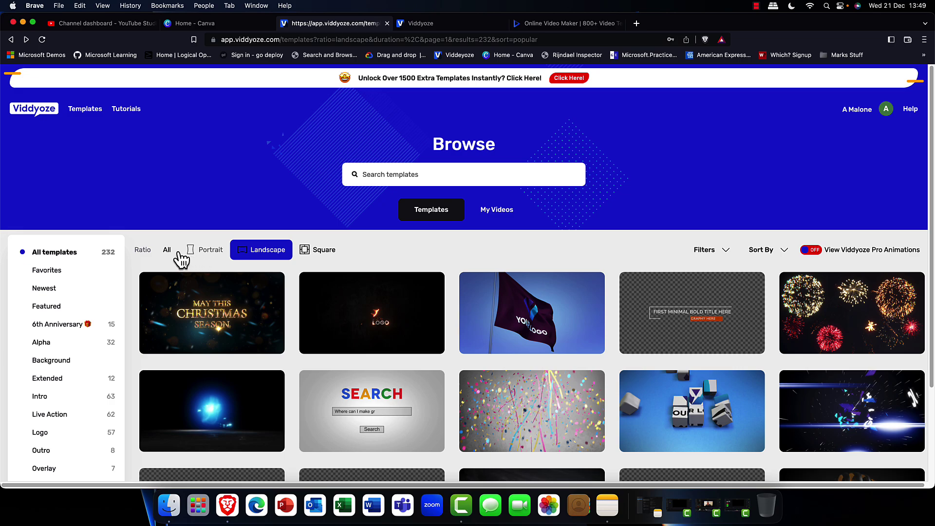
Filter the landscape templates to the Transition category and preview several of its animations
scroll(99, 264, "down", 5)
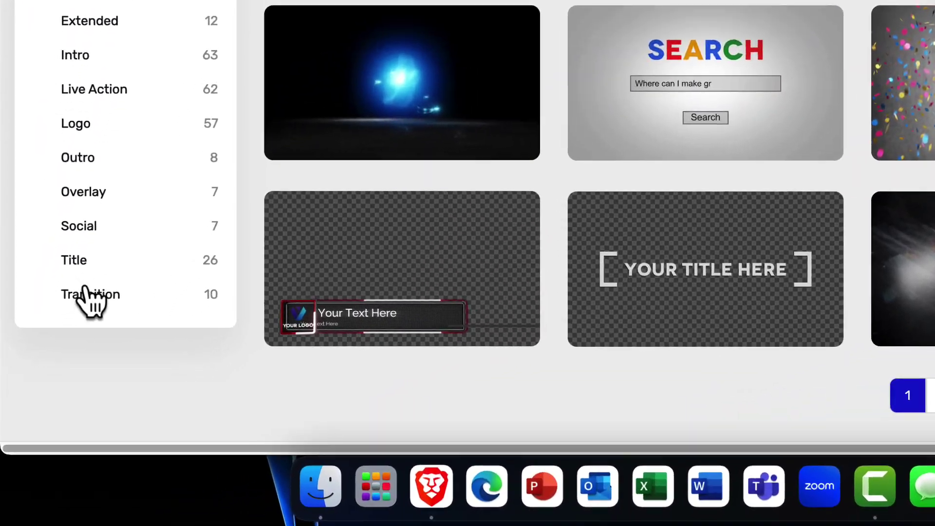
left_click(44, 405)
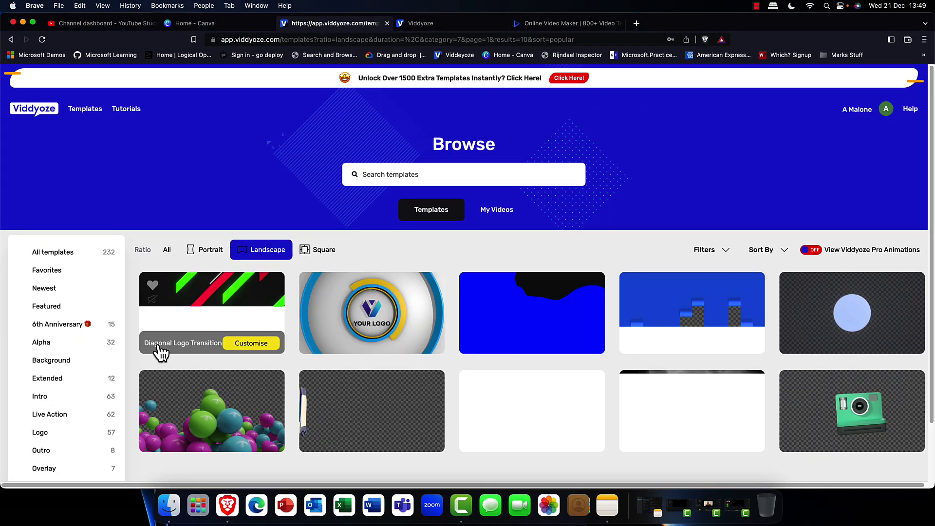
mouse_move(285, 314)
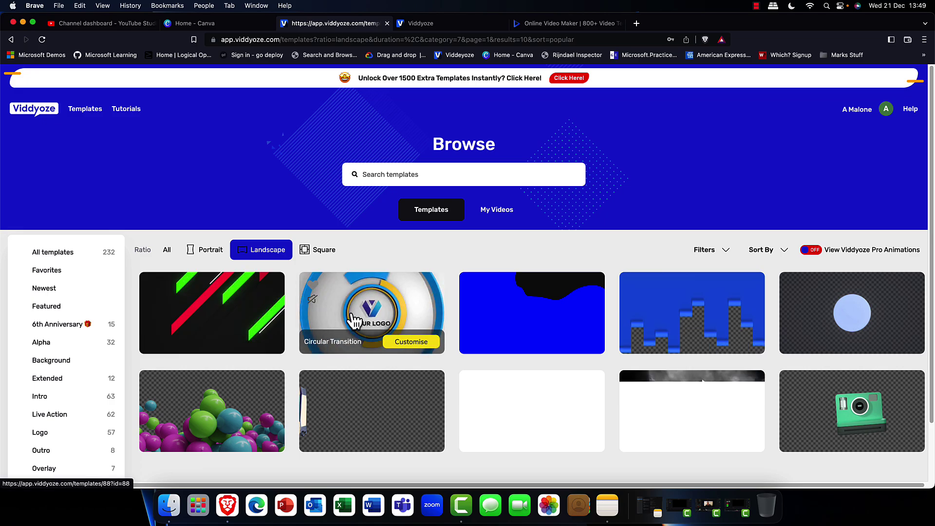
scroll(343, 317, "down", 3)
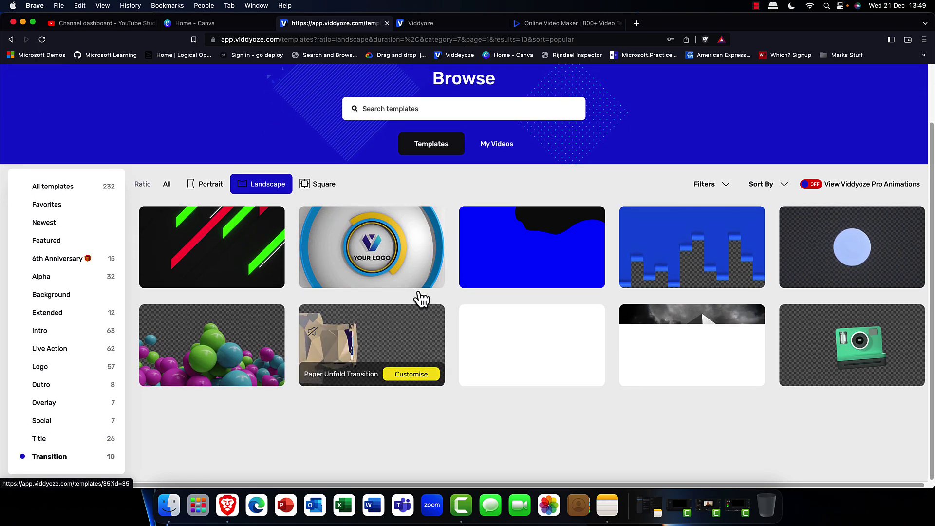
mouse_move(529, 244)
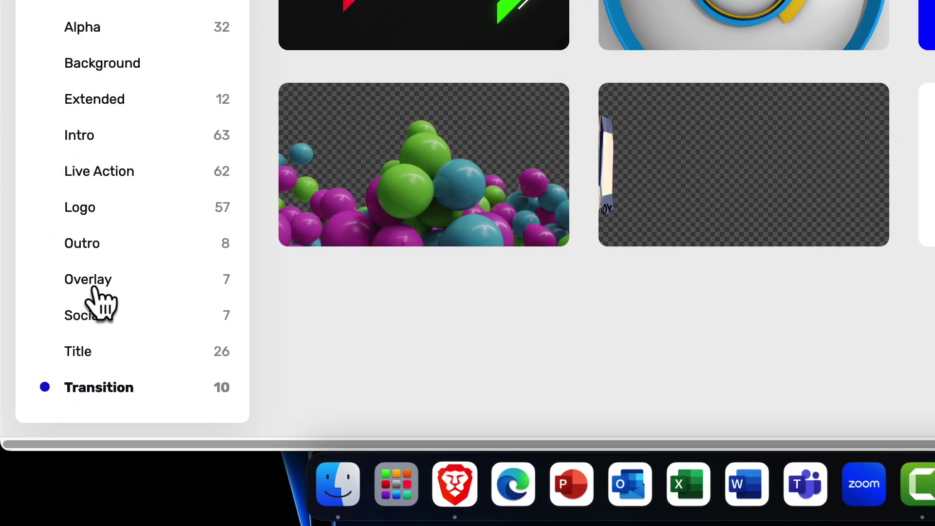
Filter the templates to the Overlay category and preview its overlays, including Old Movie Vignette and Cursor Lower Third
left_click(80, 308)
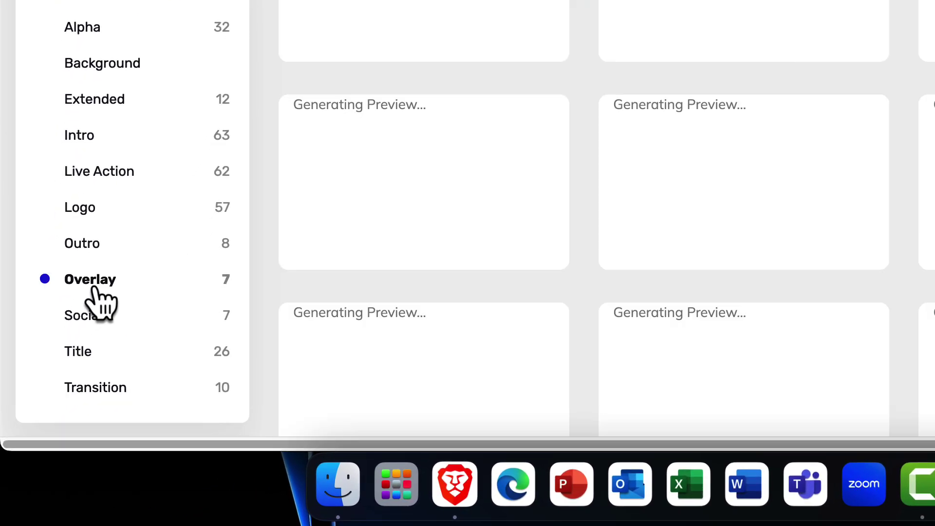
mouse_move(441, 95)
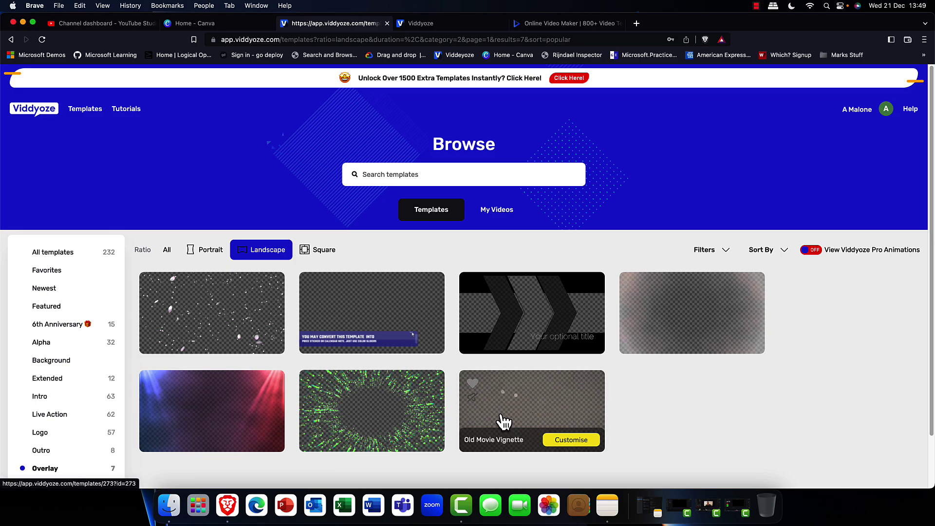
mouse_move(183, 433)
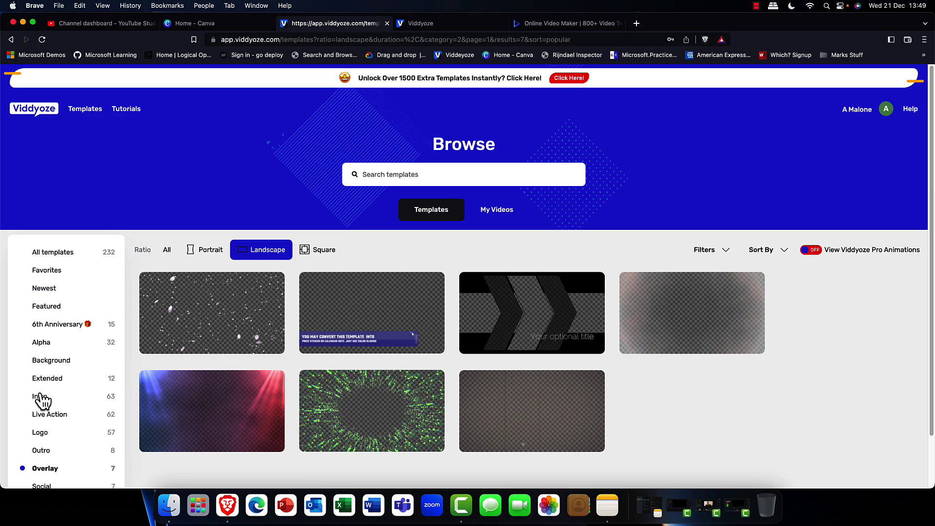
mouse_move(376, 350)
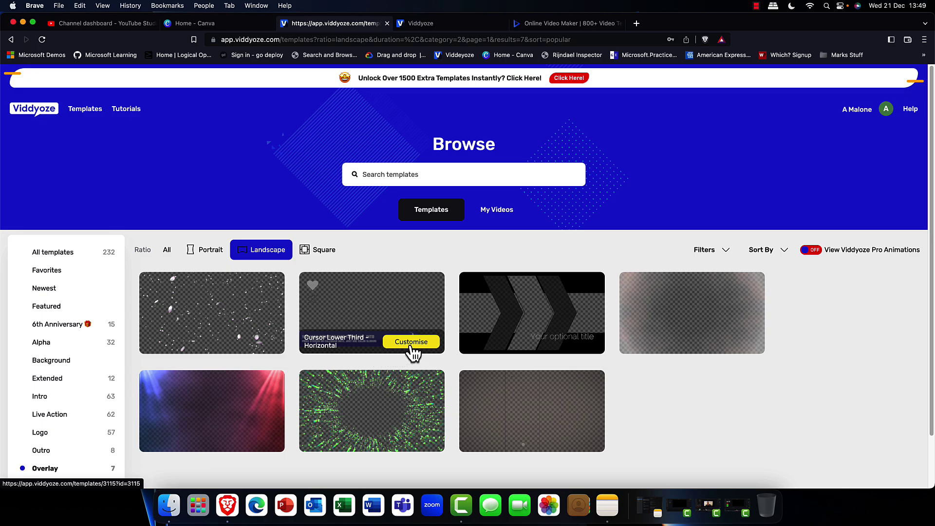
Show the Viddyoze subscription plans and their monthly prices
scroll(409, 349, "up", 2)
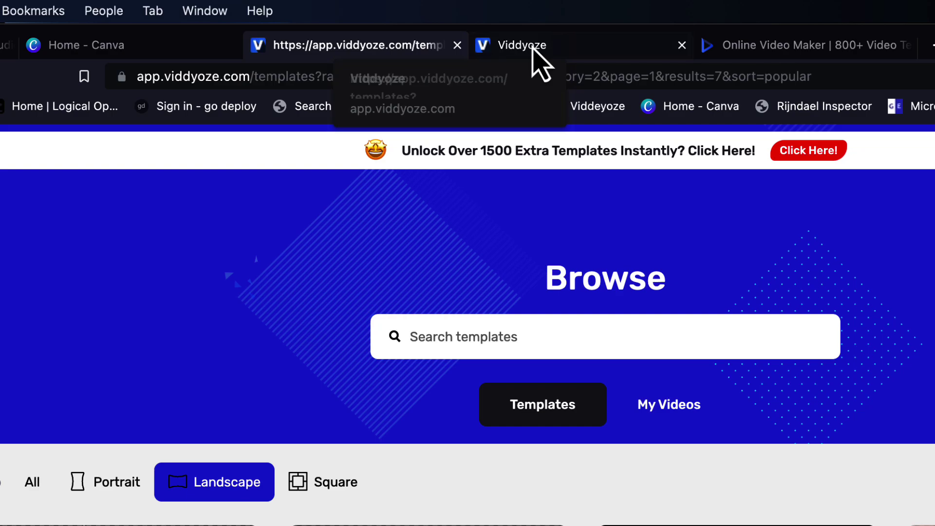
left_click(429, 25)
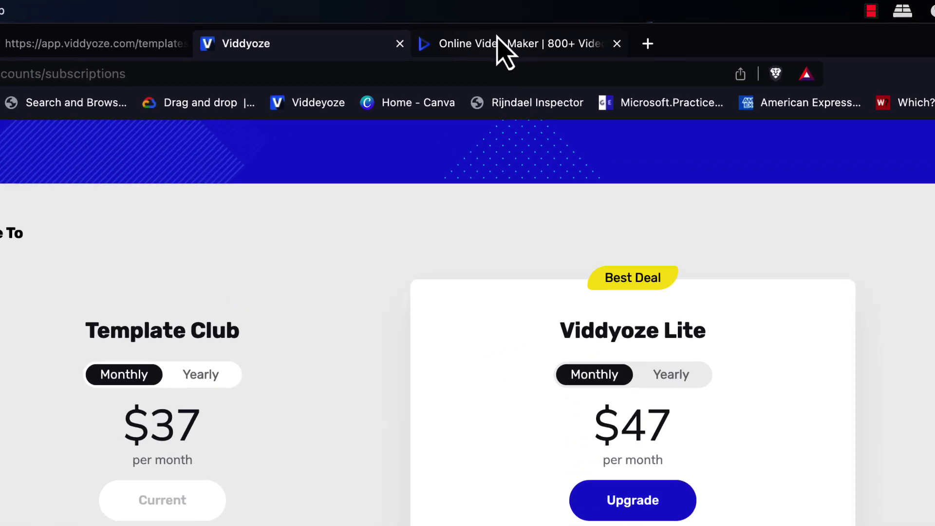
Switch to Renderforest and look through its trending video templates, previewing the Whiteboard Animation Toolkit and Modern Mobile App Kit
left_click(554, 24)
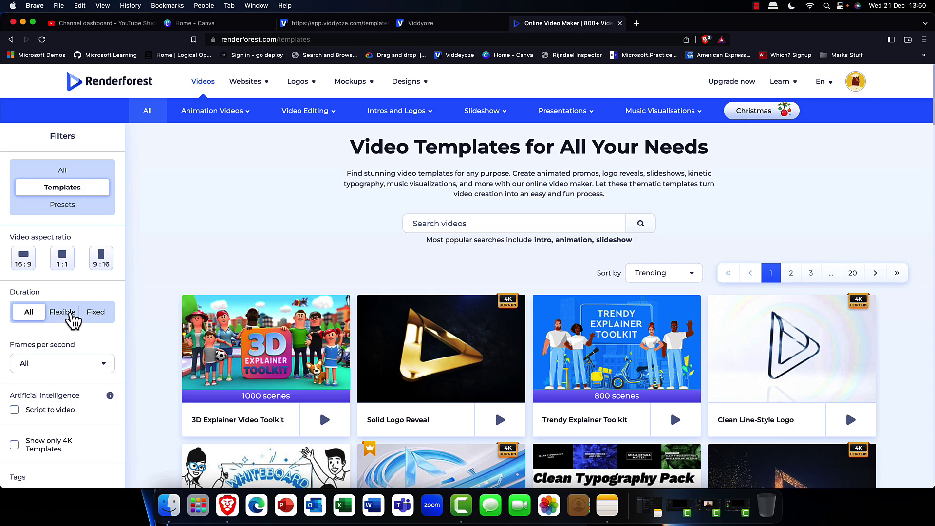
scroll(78, 317, "down", 3)
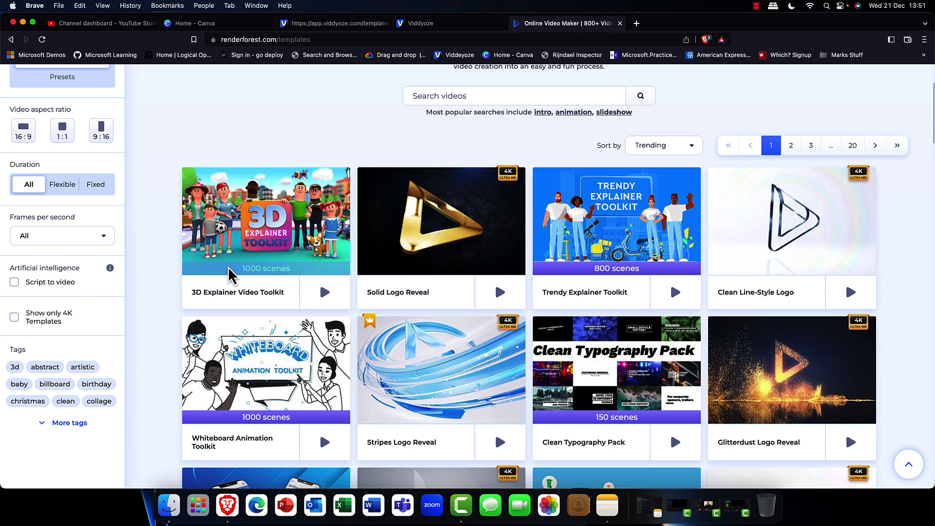
scroll(230, 272, "down", 4)
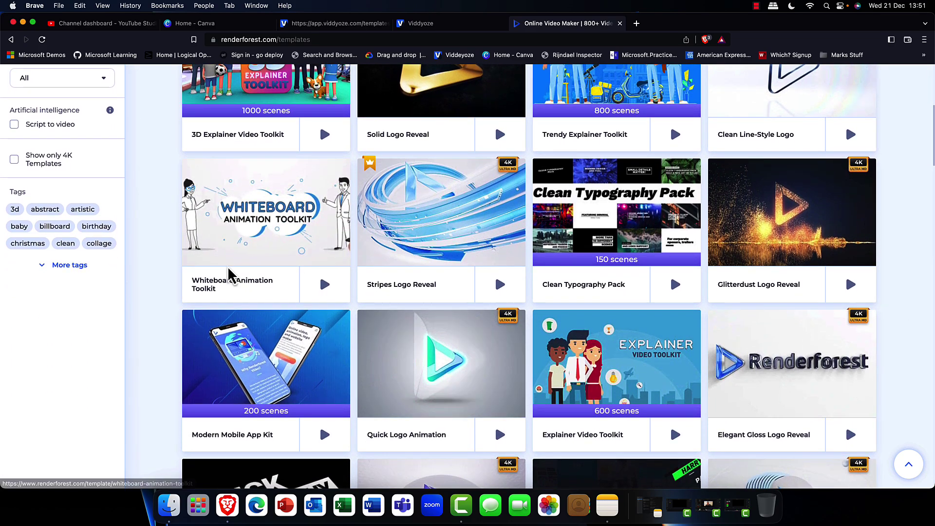
scroll(230, 274, "down", 2)
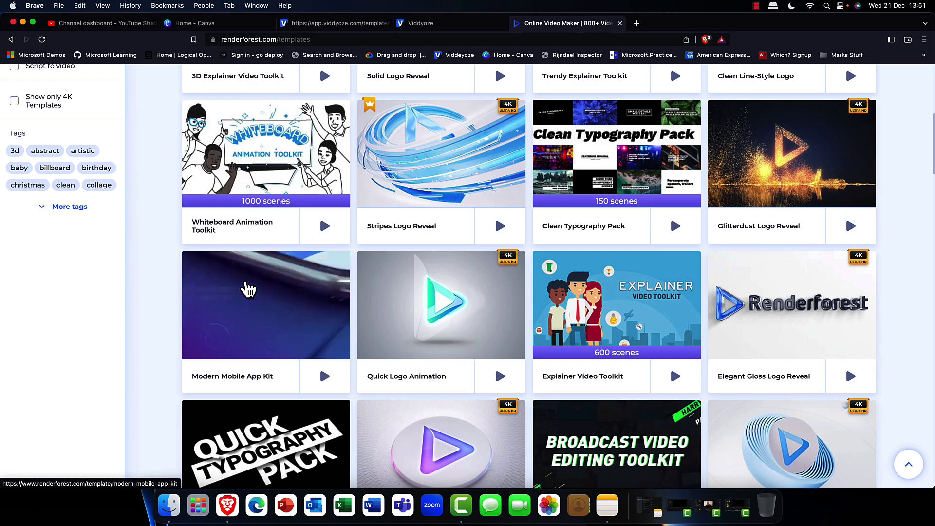
scroll(247, 290, "up", 1)
scroll(247, 289, "up", 3)
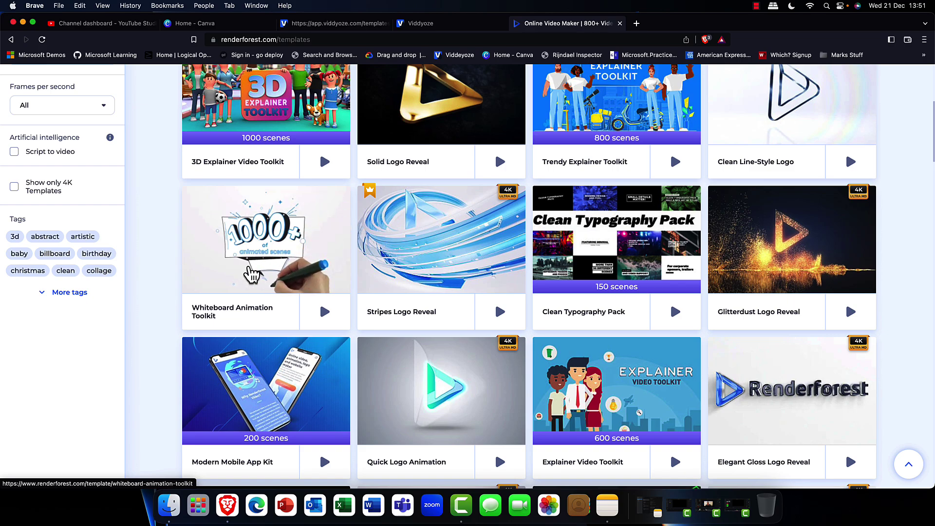
scroll(250, 274, "up", 5)
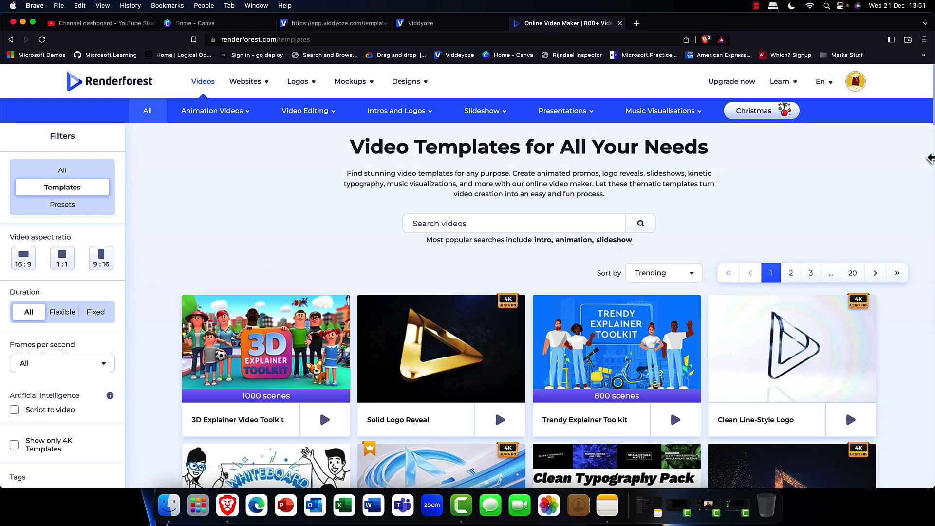
Review the video template categories and open YouTube Intros from the Intros and Logos group
mouse_move(417, 128)
mouse_move(206, 123)
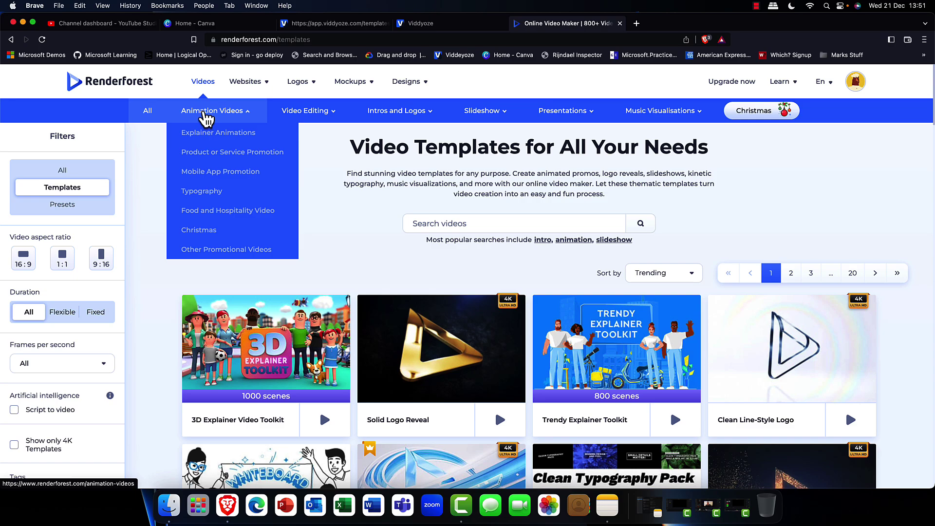
mouse_move(312, 117)
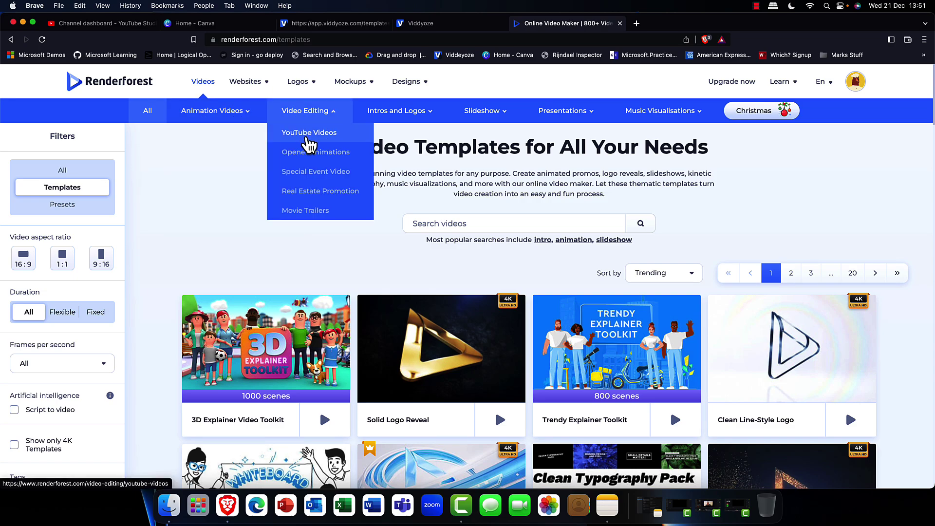
mouse_move(382, 118)
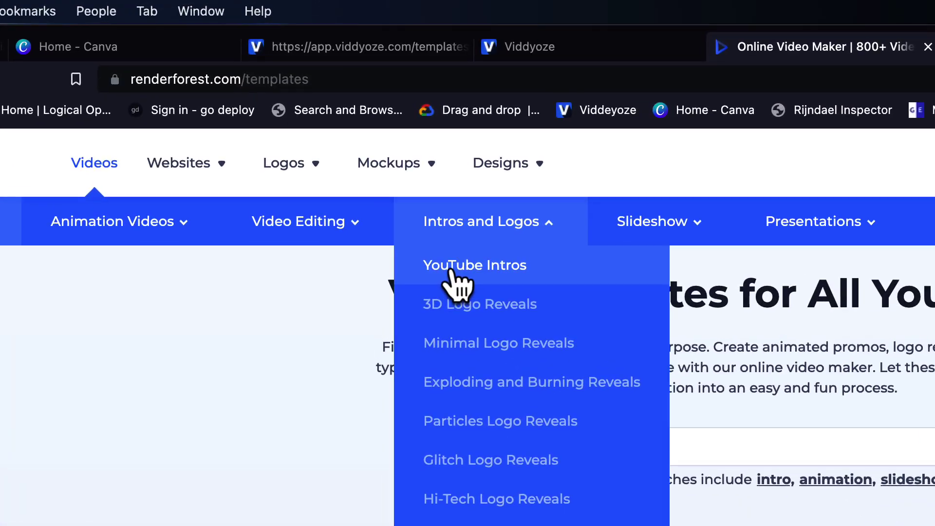
left_click(431, 231)
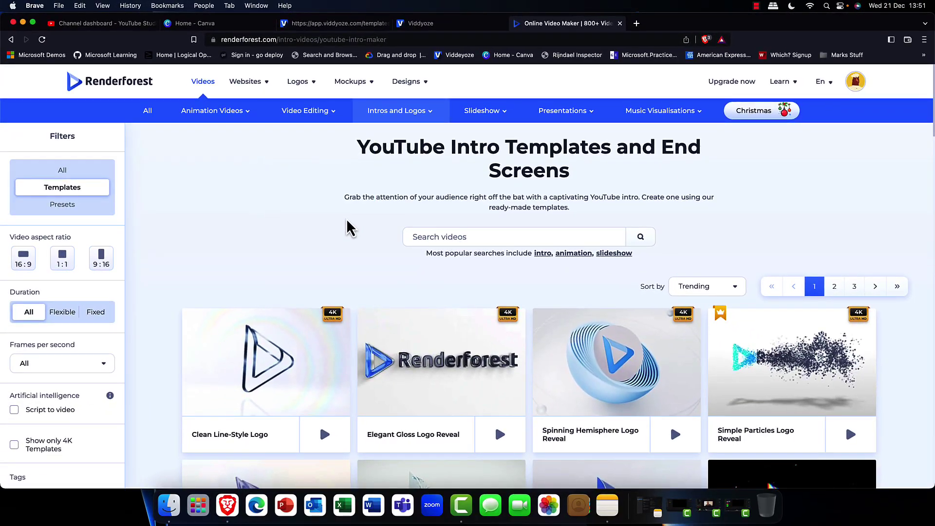
Pick the Minimal Business Logo Reveal template from the YouTube intros and start creating a video with it
scroll(317, 234, "down", 7)
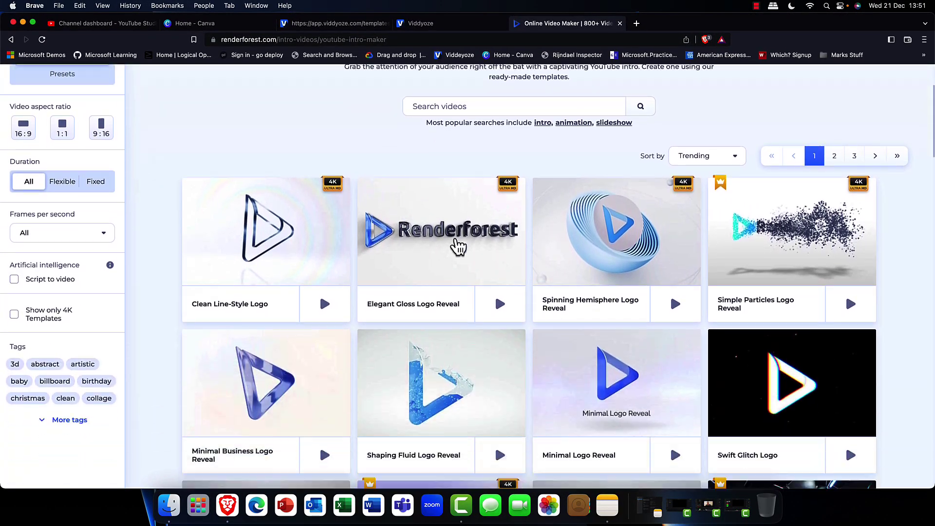
scroll(583, 130, "up", 4)
scroll(579, 156, "up", 3)
scroll(582, 190, "down", 5)
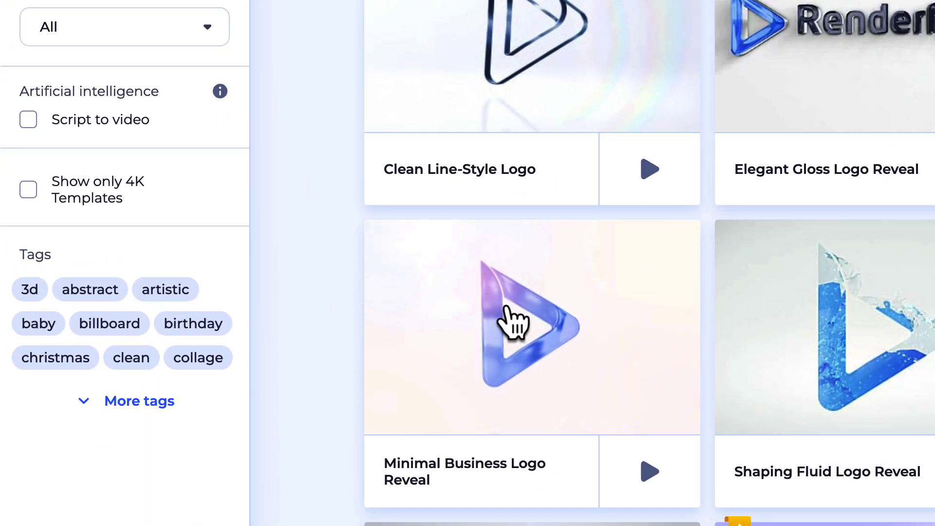
left_click(435, 304)
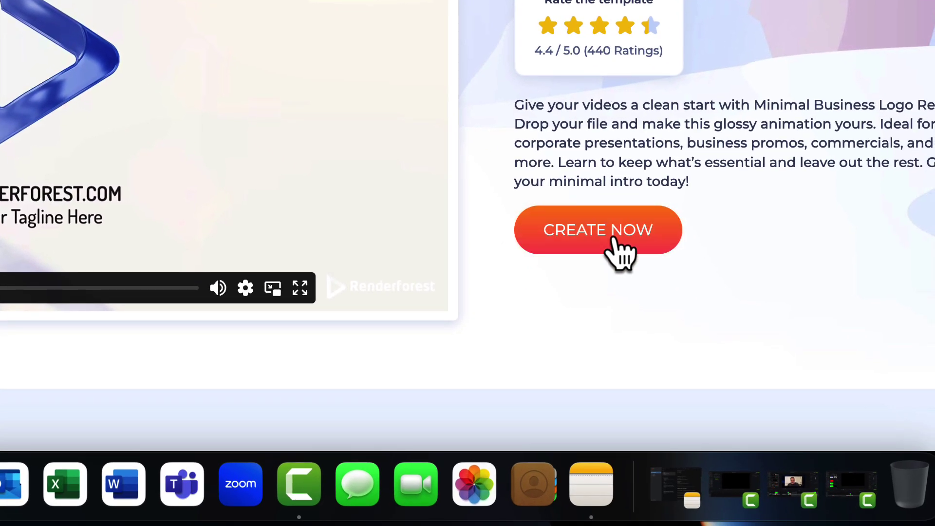
left_click(615, 237)
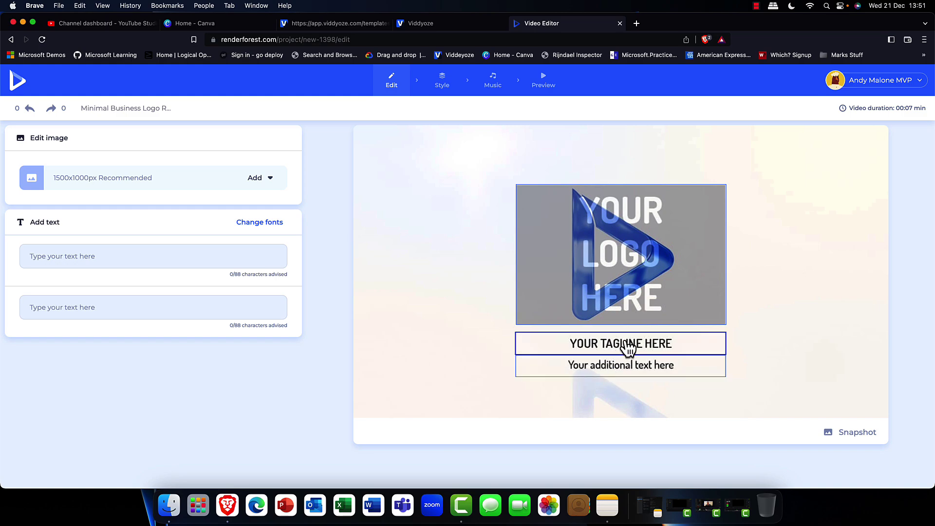
Fill the logo reveal's tagline with the channel owner's website address and save the text
left_click(630, 347)
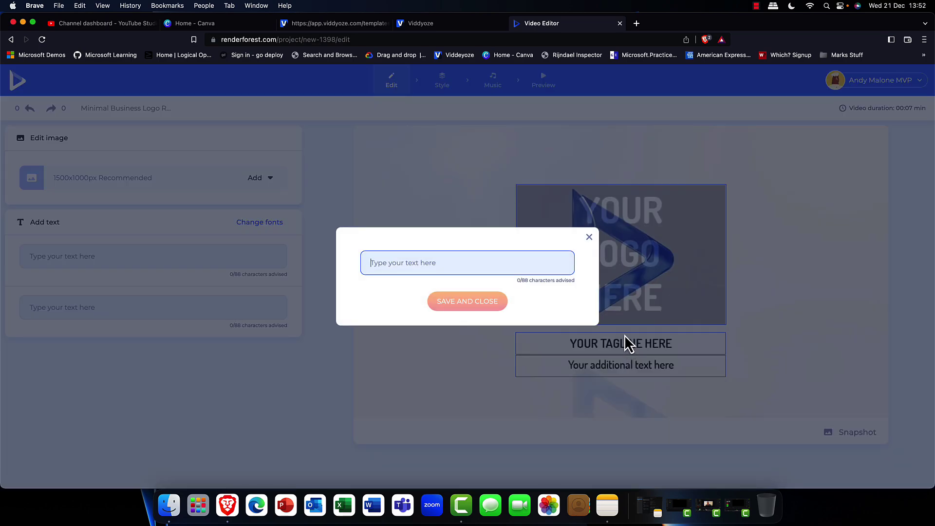
type("Andymalone.org")
left_click(467, 301)
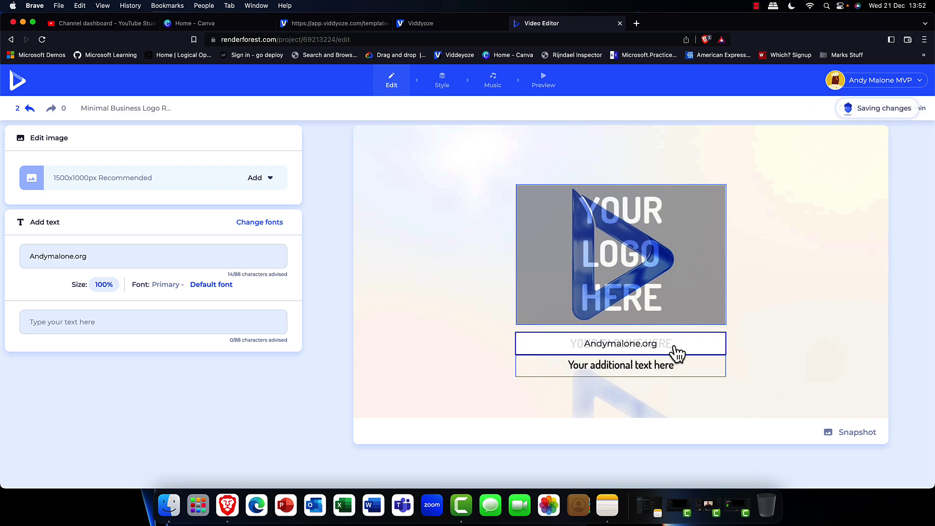
left_click(677, 351)
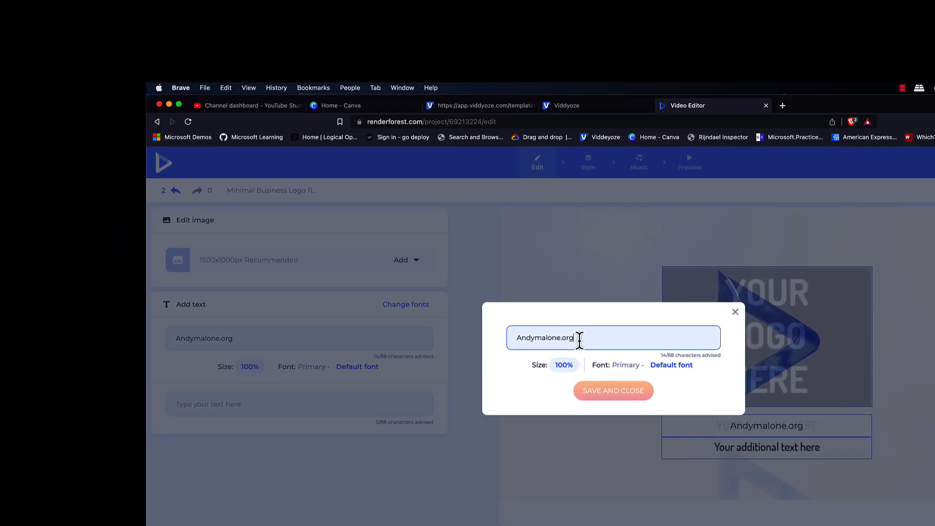
left_click_drag(429, 255, 357, 257)
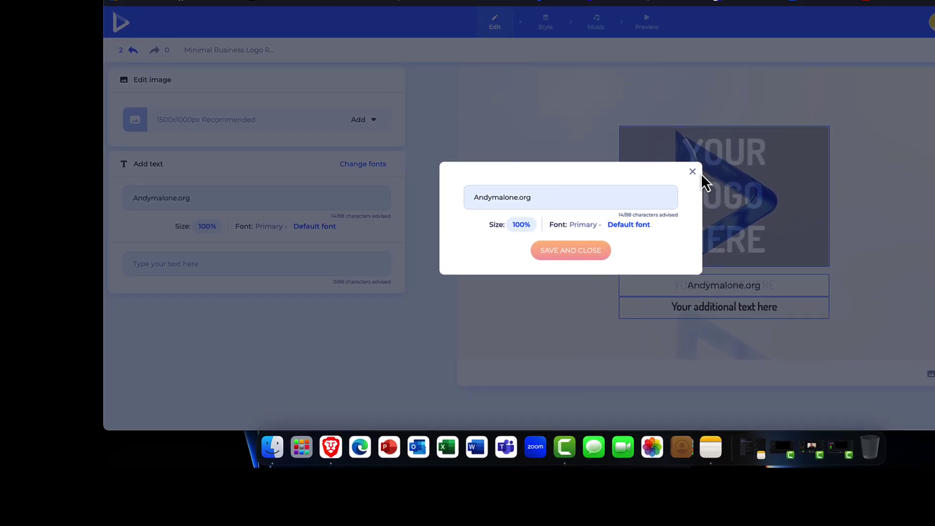
left_click(692, 172)
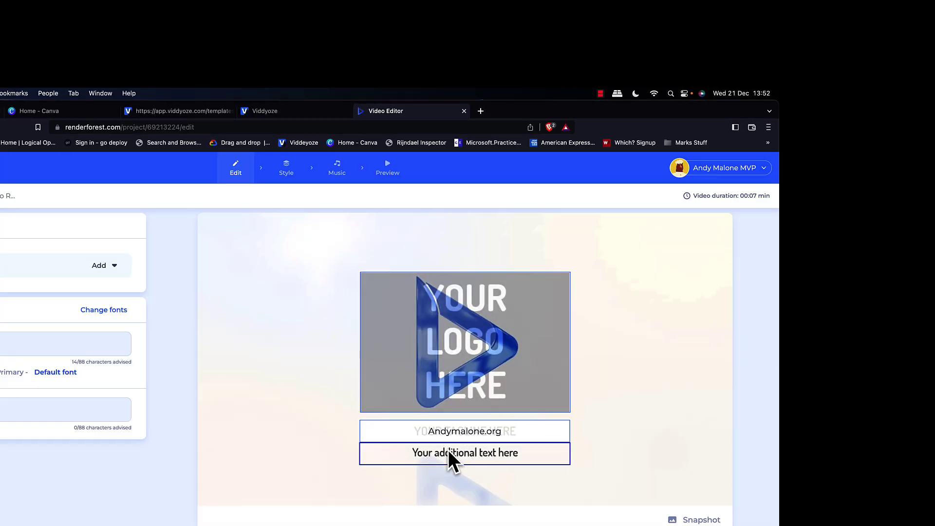
Proceed to the project's Style stage and show its primary and secondary font settings
left_click(432, 432)
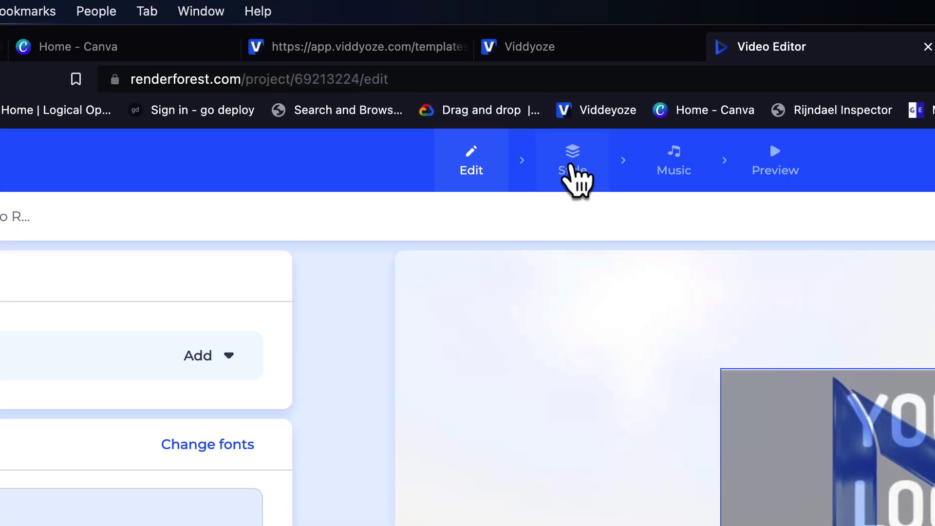
left_click(514, 129)
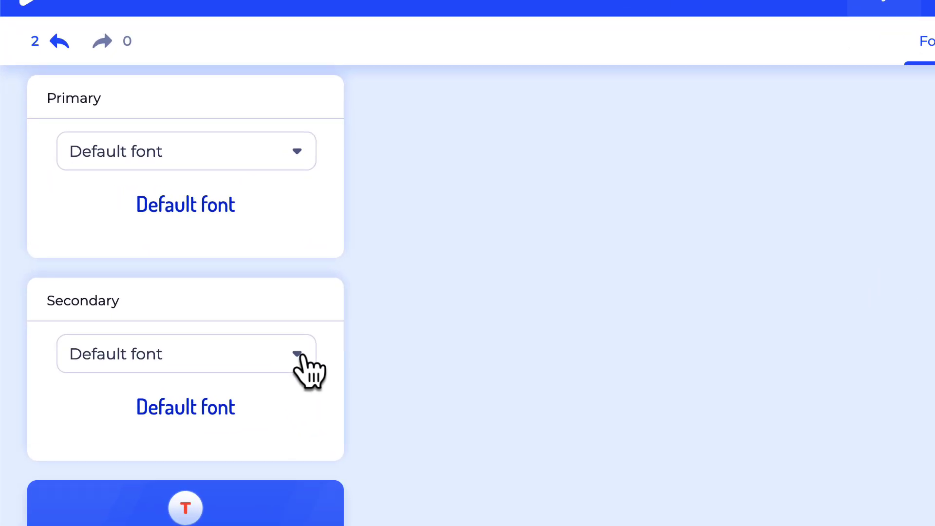
View the fonts offered for the secondary font and return to the project's Edit stage
left_click(160, 272)
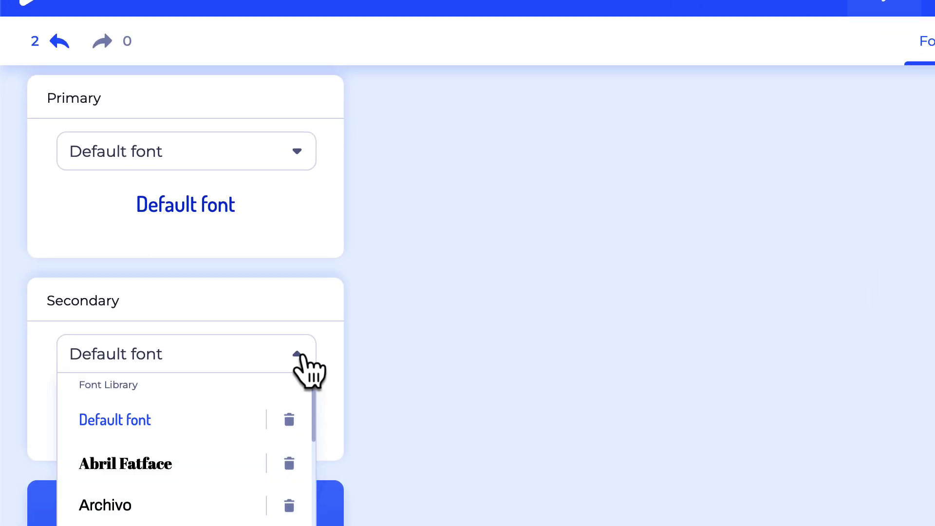
left_click(307, 370)
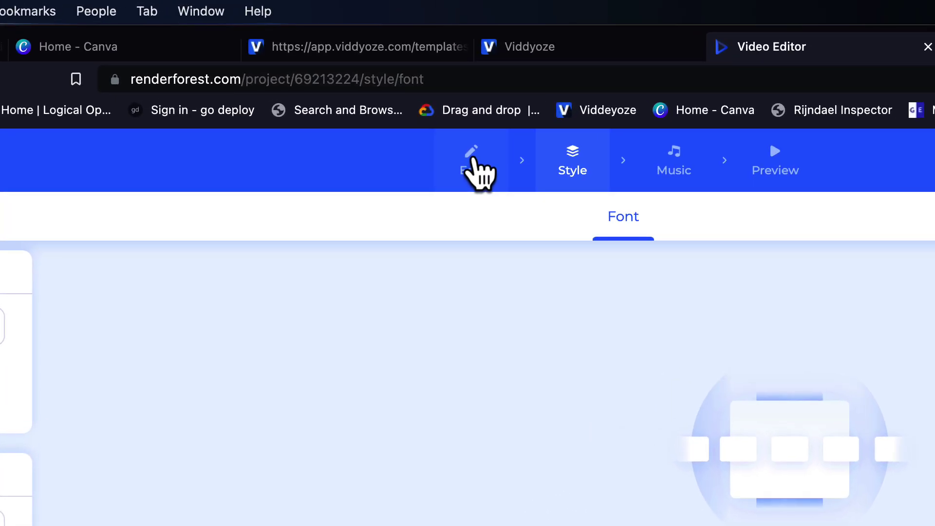
left_click(391, 80)
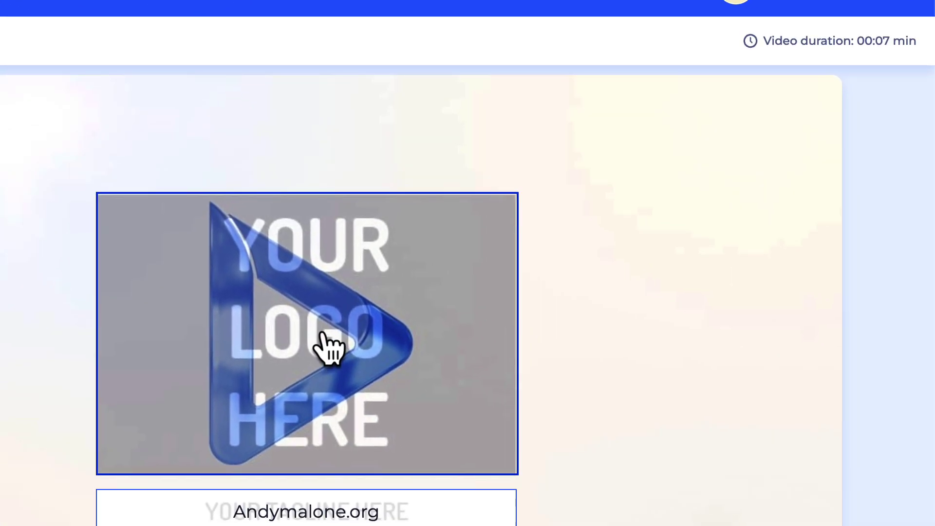
Fill the logo placeholder with MVPlogo.png from the previously uploaded files and accept its framing
left_click(933, 518)
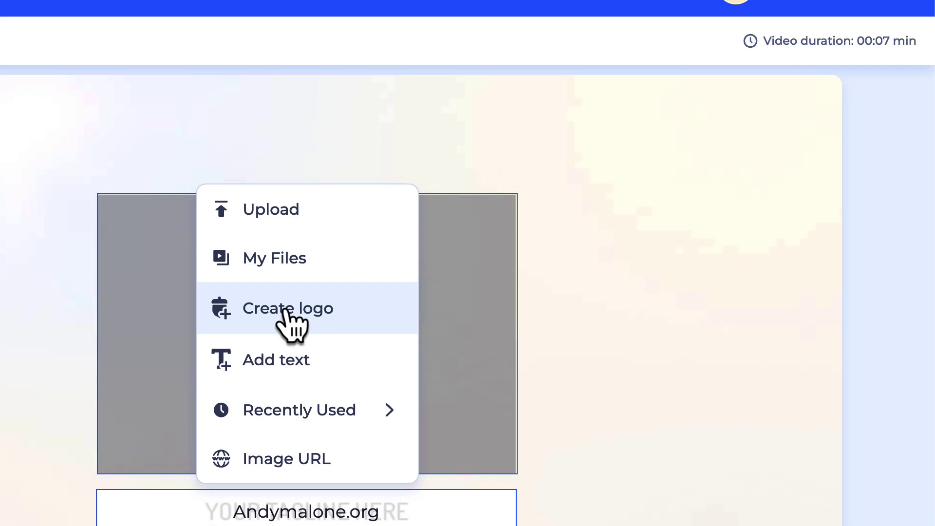
mouse_move(258, 409)
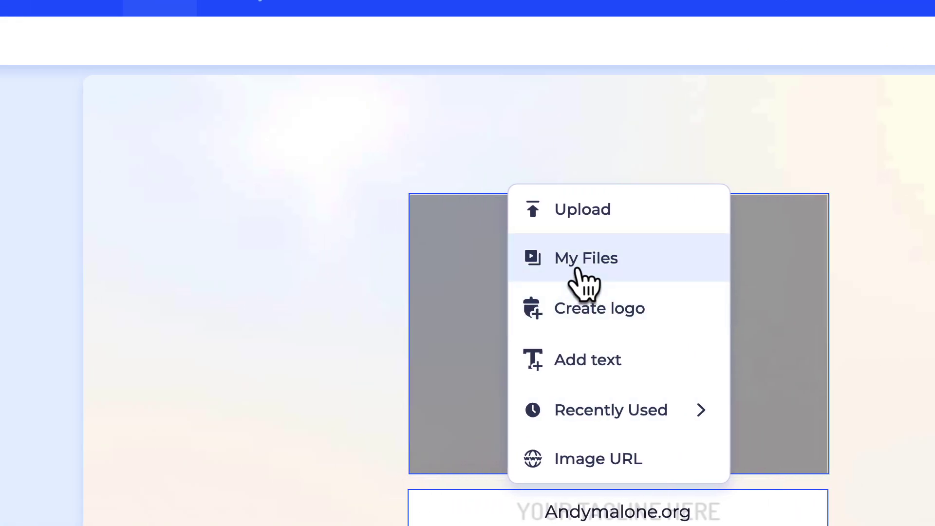
left_click(273, 261)
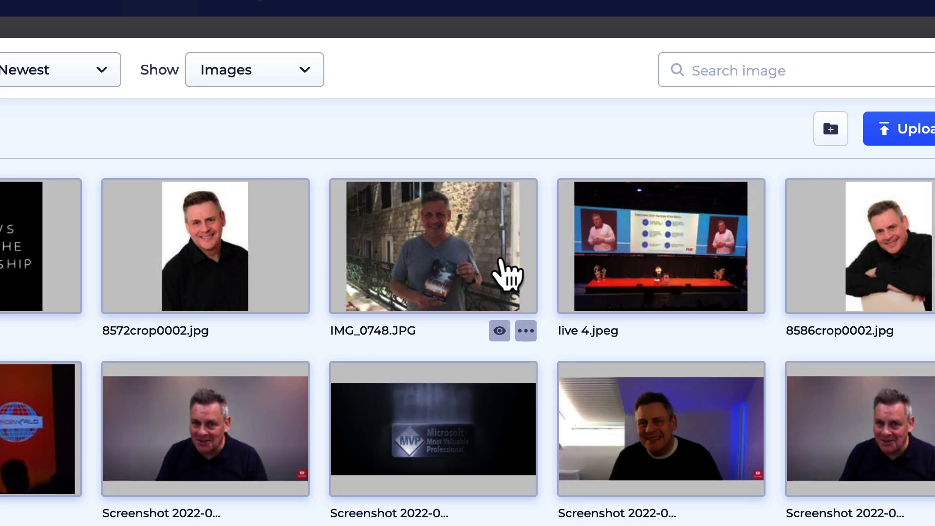
scroll(507, 275, "down", 5)
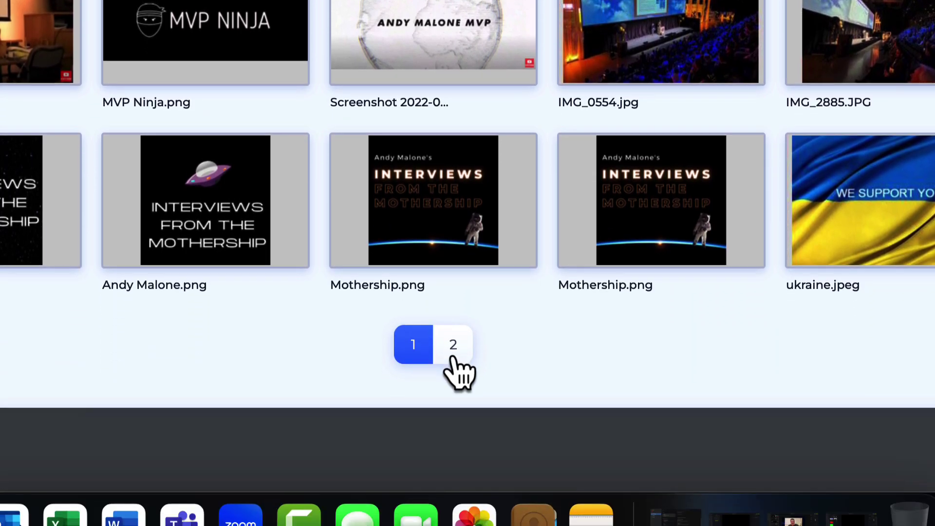
left_click(453, 329)
scroll(505, 157, "down", 4)
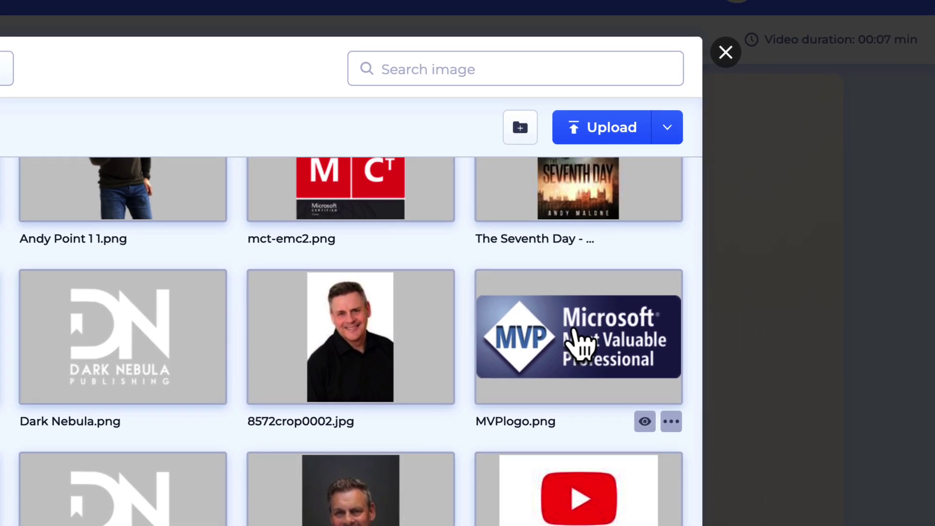
left_click(548, 322)
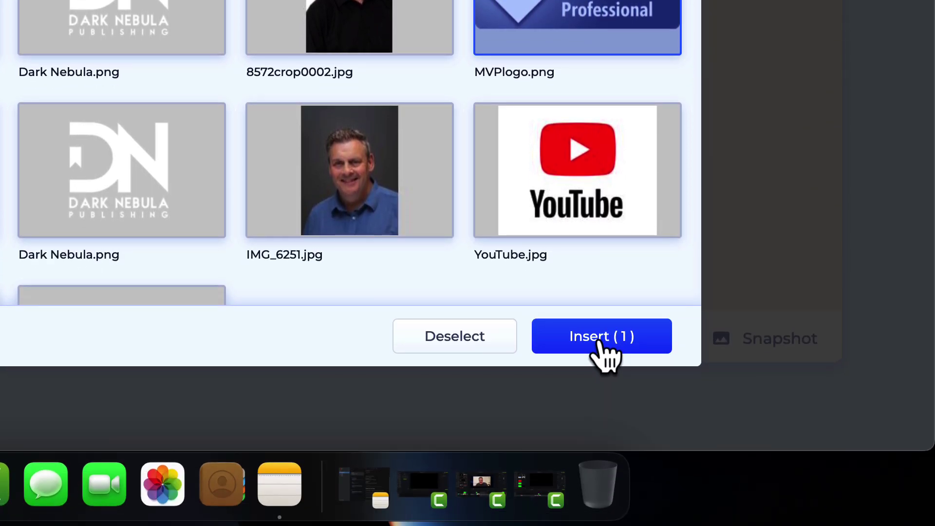
left_click(603, 516)
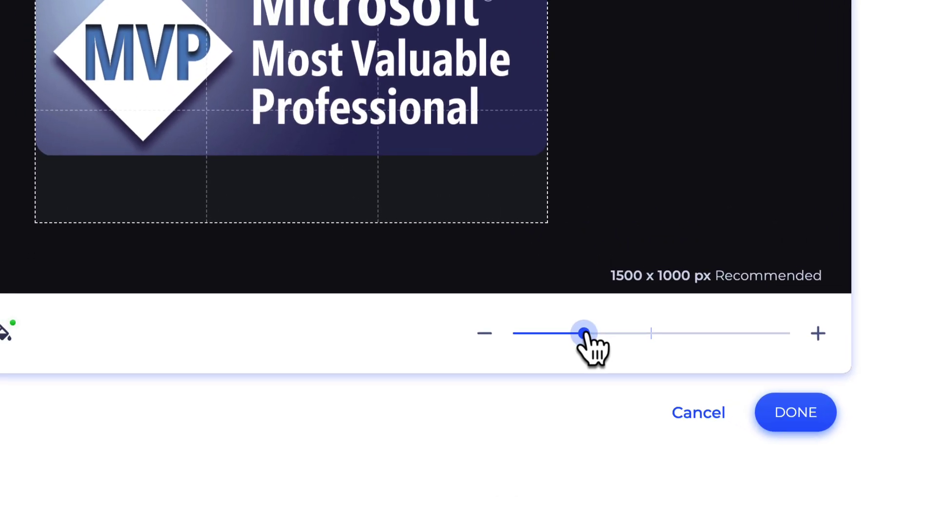
mouse_move(585, 333)
left_mouse_down()
mouse_move(599, 333)
mouse_move(585, 333)
left_mouse_up()
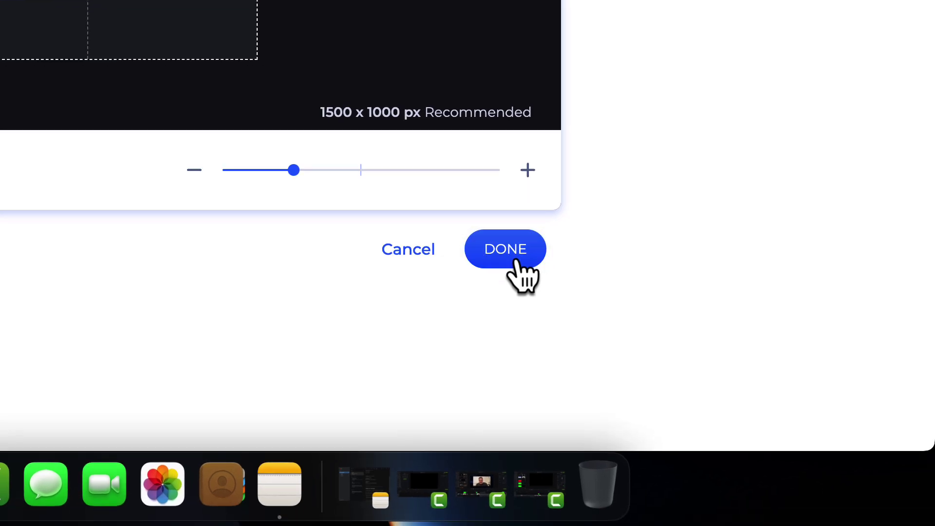
left_click(824, 431)
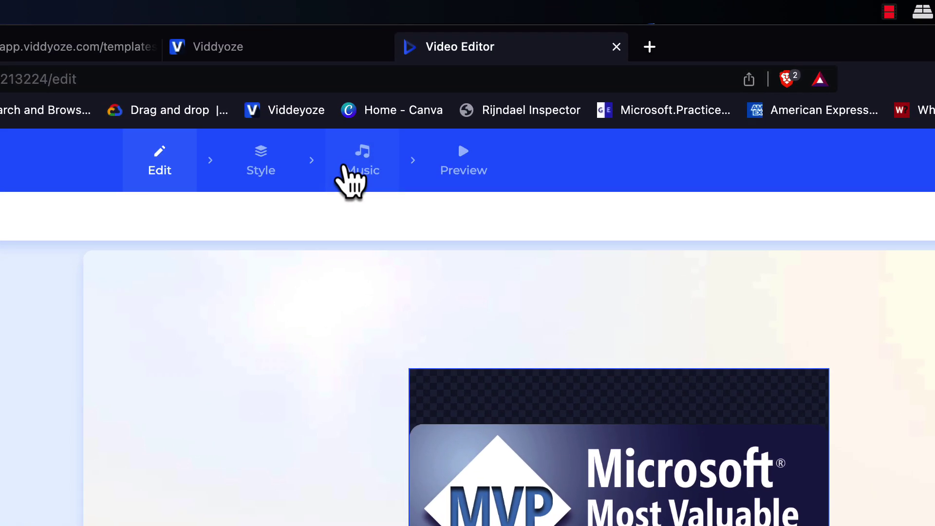
In the Music stage, listen to the default music and Mystery Piano String, and add Mystery Piano String to the project
left_click(276, 58)
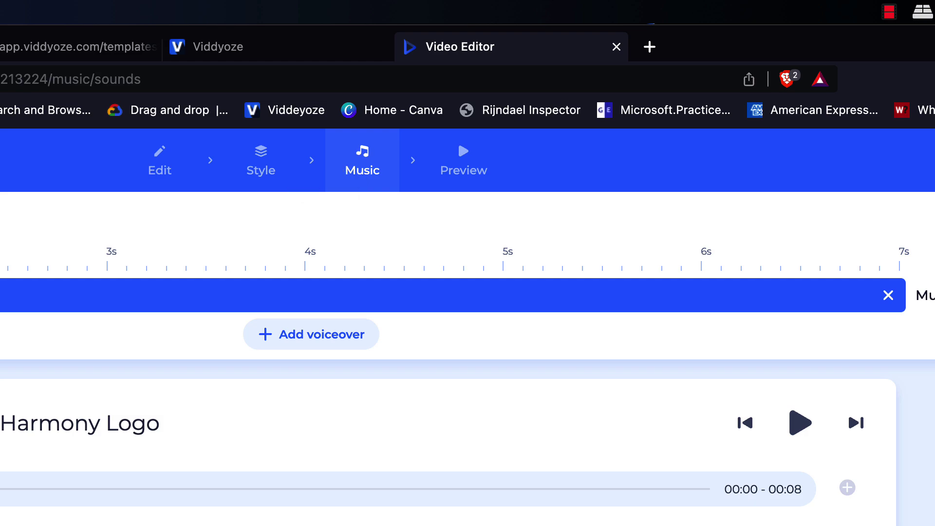
left_click(95, 295)
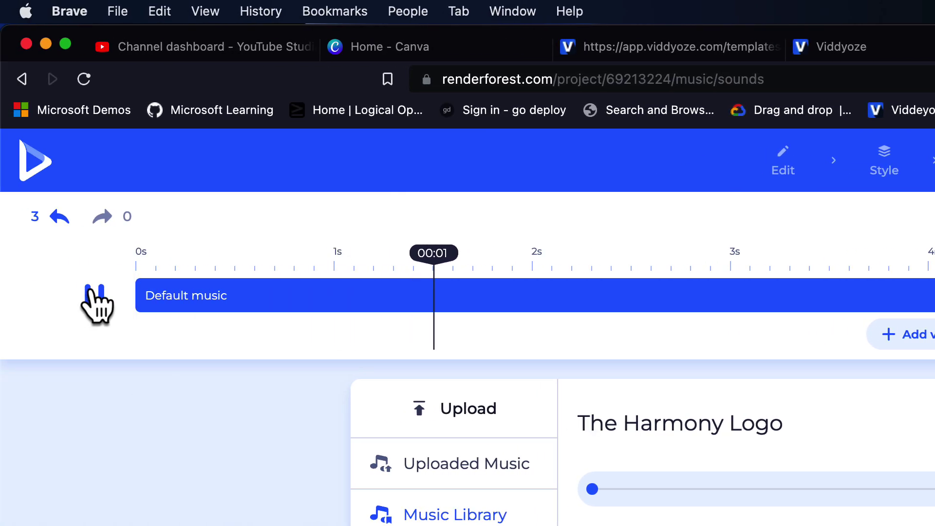
left_click(95, 295)
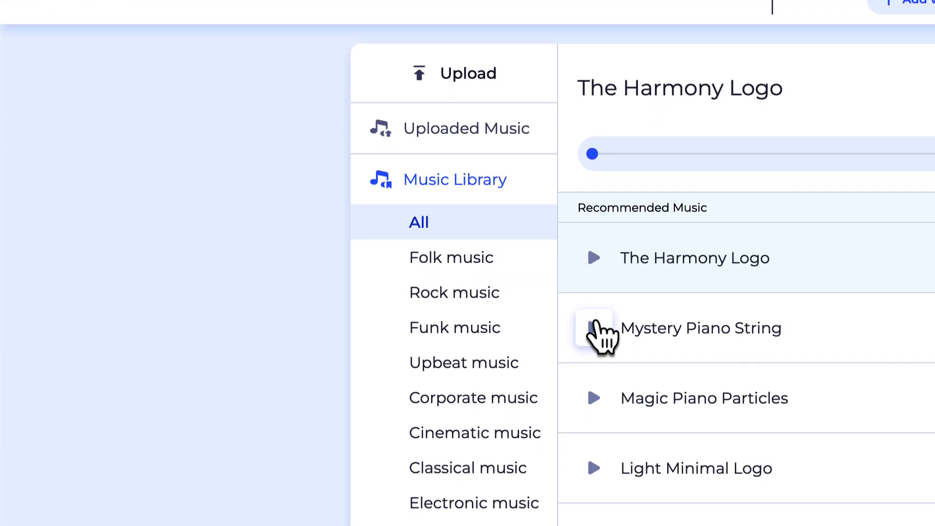
left_click(596, 328)
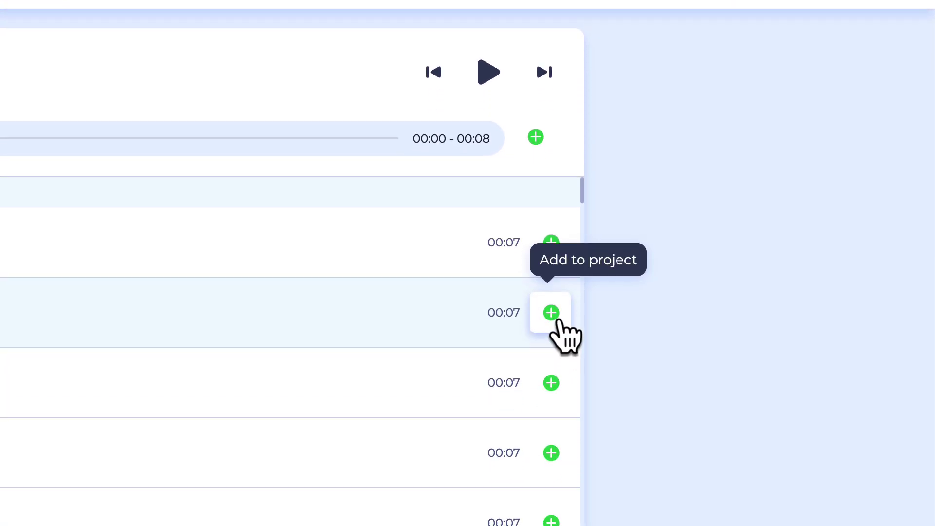
left_click(551, 314)
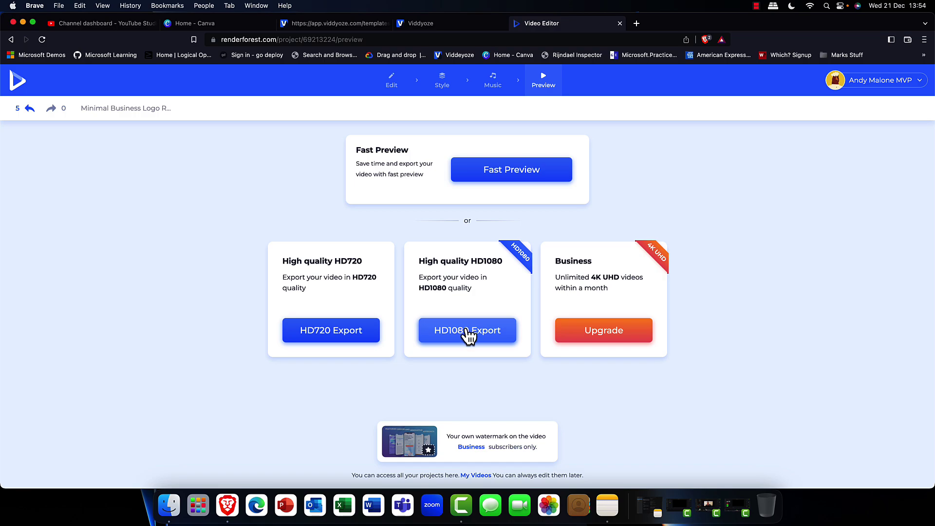
Export the logo reveal video in HD1080 quality and allow the site's browser notifications
left_click(468, 335)
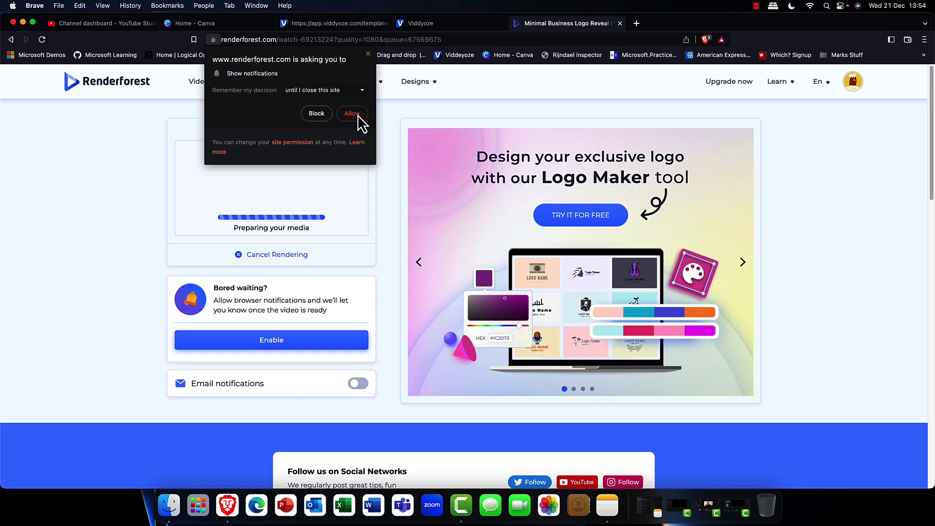
left_click(358, 116)
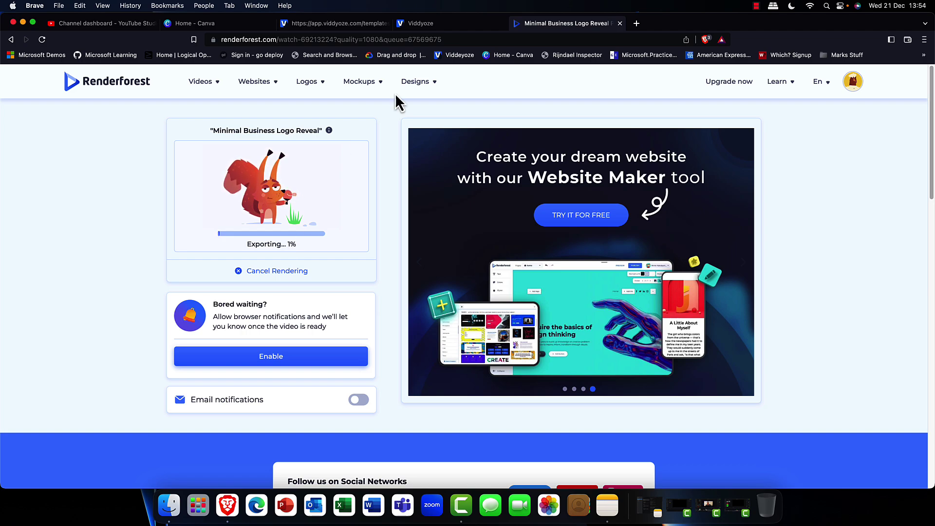
Look at the Viddyoze subscription and template pages, then return to Renderforest and play the exported Minimal Business Logo Reveal
left_click(450, 23)
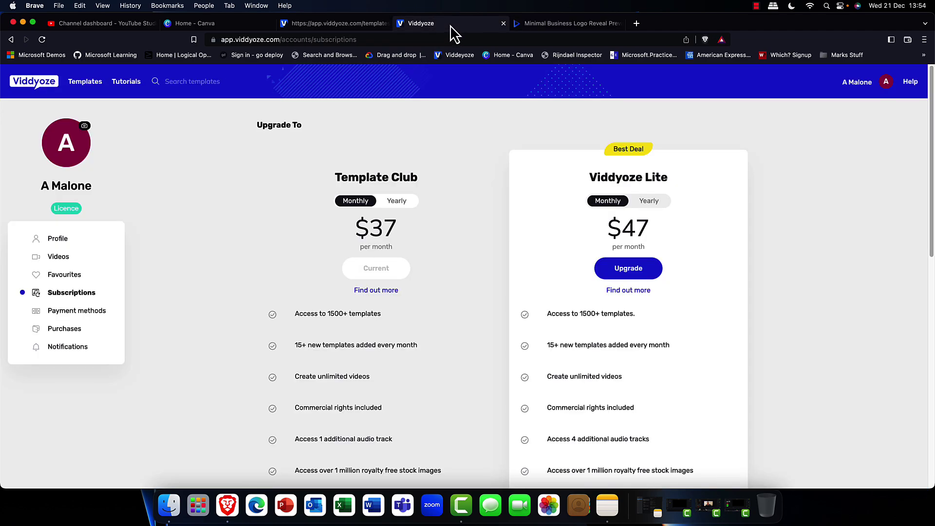
left_click(366, 26)
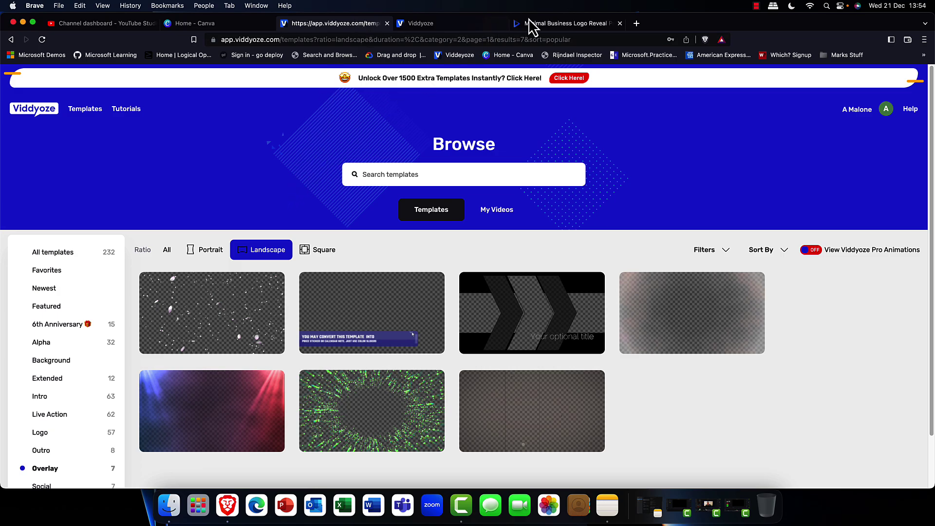
left_click(554, 25)
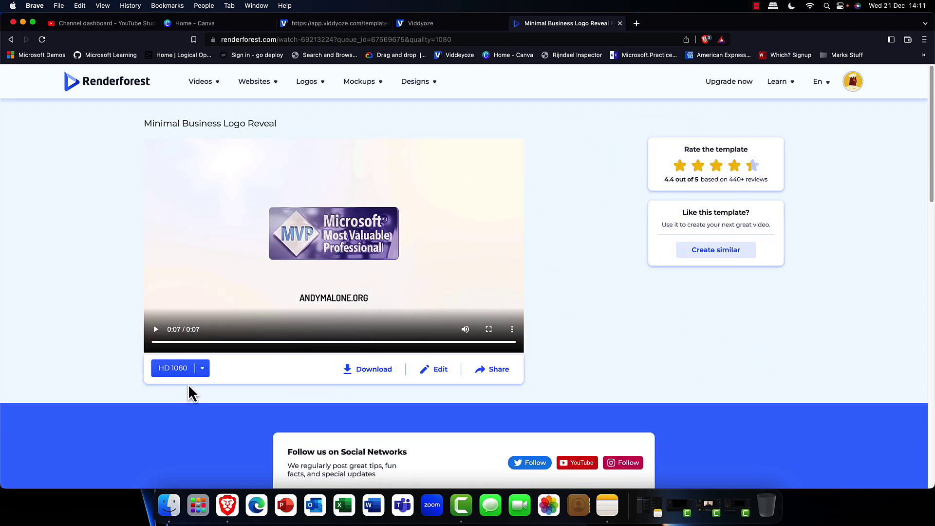
left_click(156, 330)
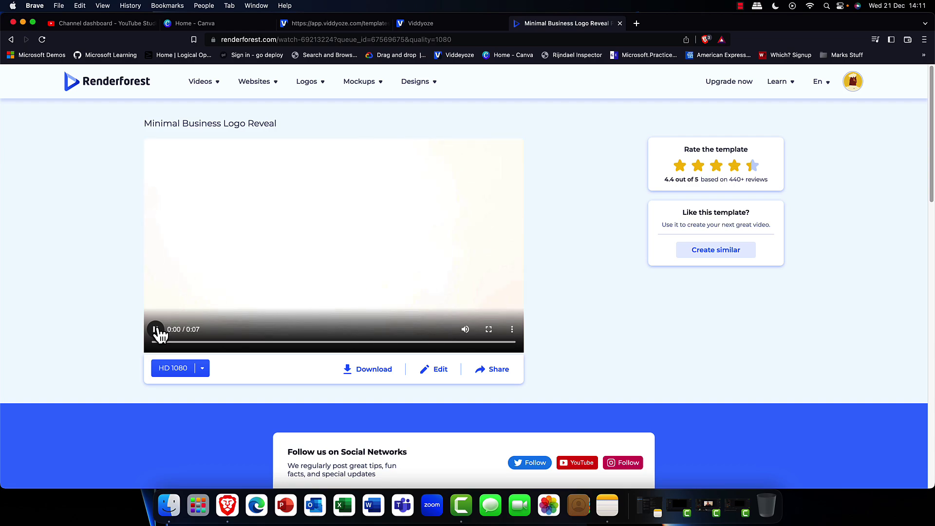
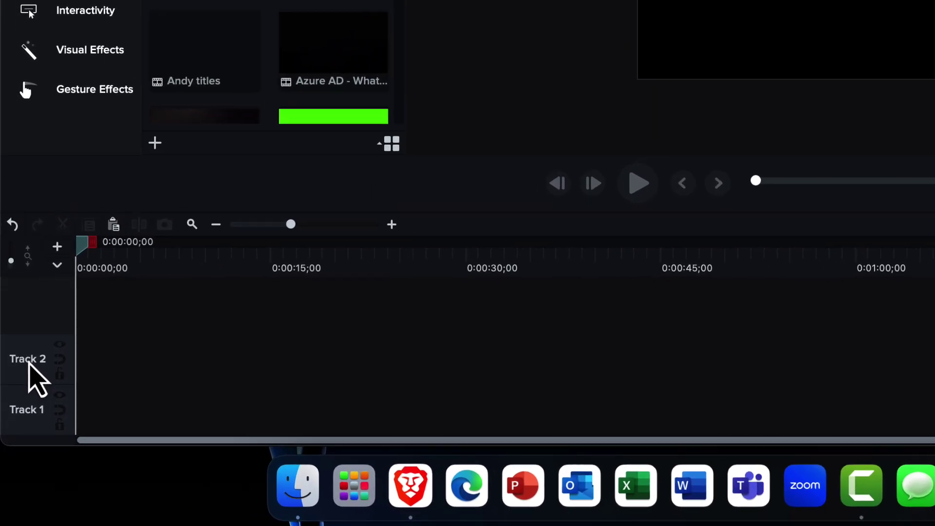
In Camtasia, view the commands available for Track 2 on the timeline, such as inserting or removing a track
right_click(15, 442)
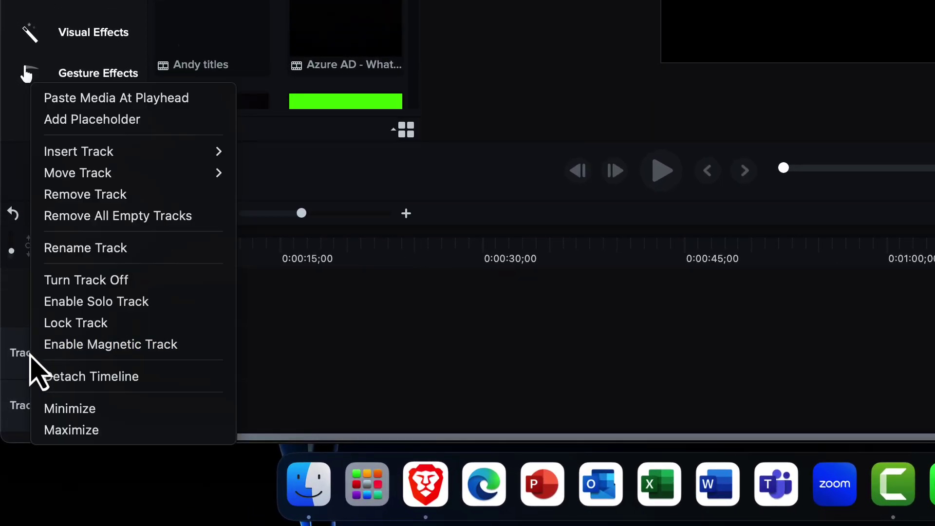
mouse_move(88, 155)
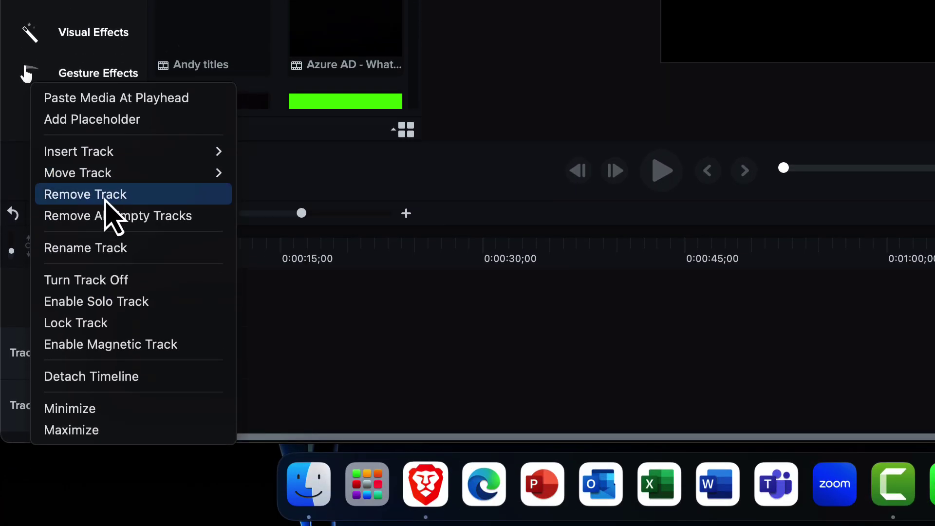
left_click(105, 199)
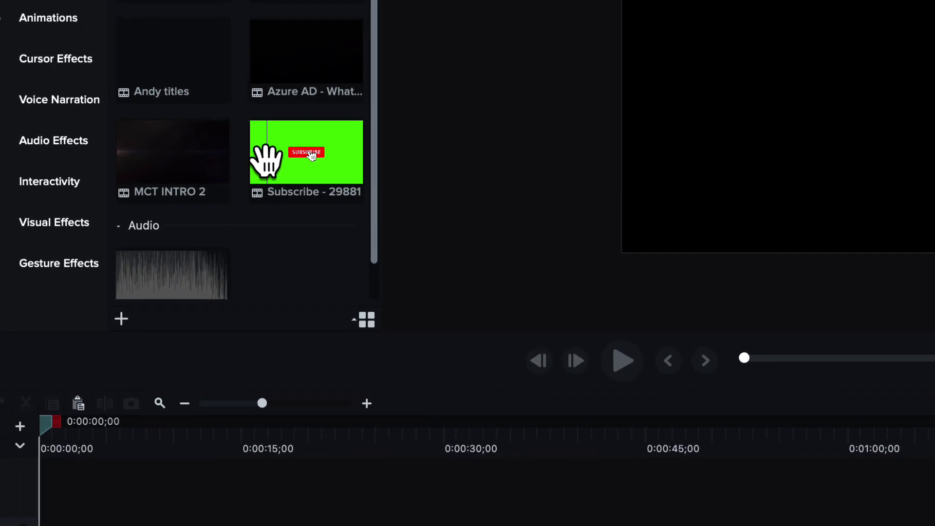
Look through the media bin's title, intro, subscribe and audio clips
scroll(117, 229, "up", 2)
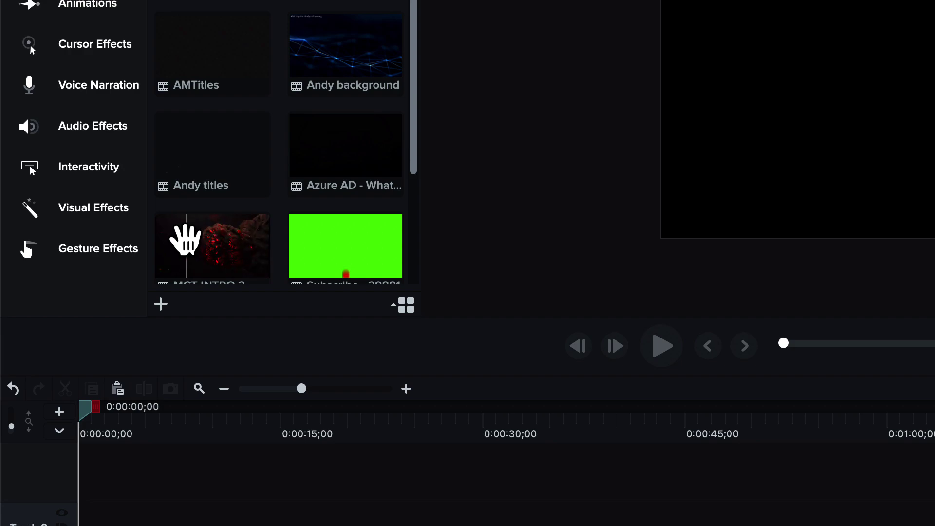
scroll(183, 238, "up", 1)
scroll(189, 239, "down", 4)
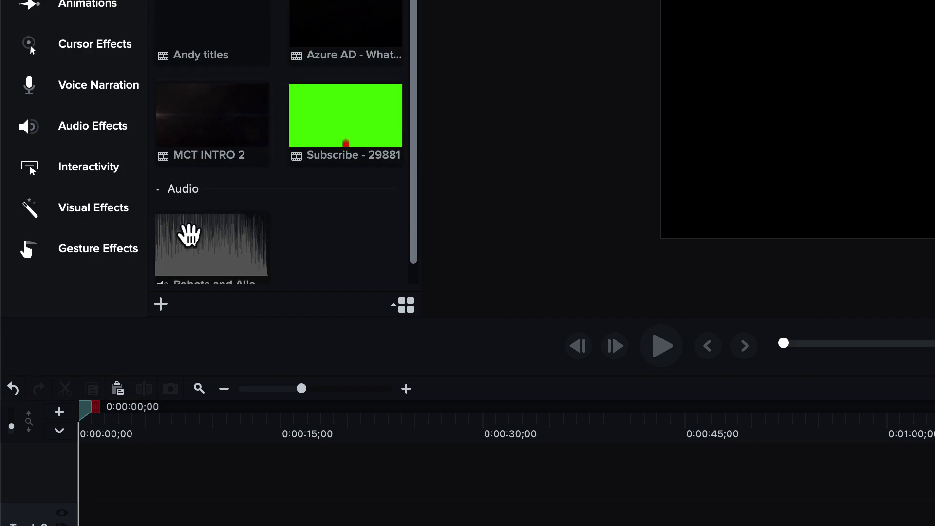
scroll(188, 234, "up", 2)
scroll(198, 220, "up", 1)
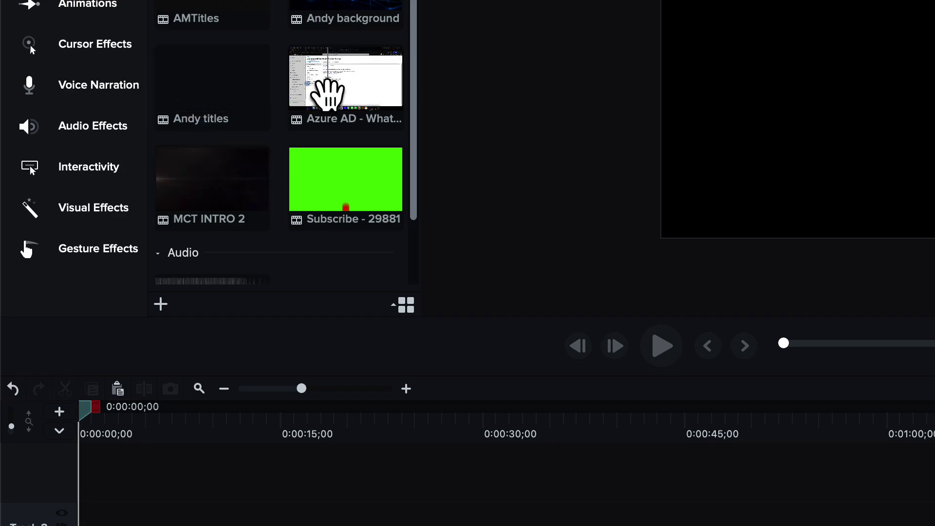
left_click(194, 94)
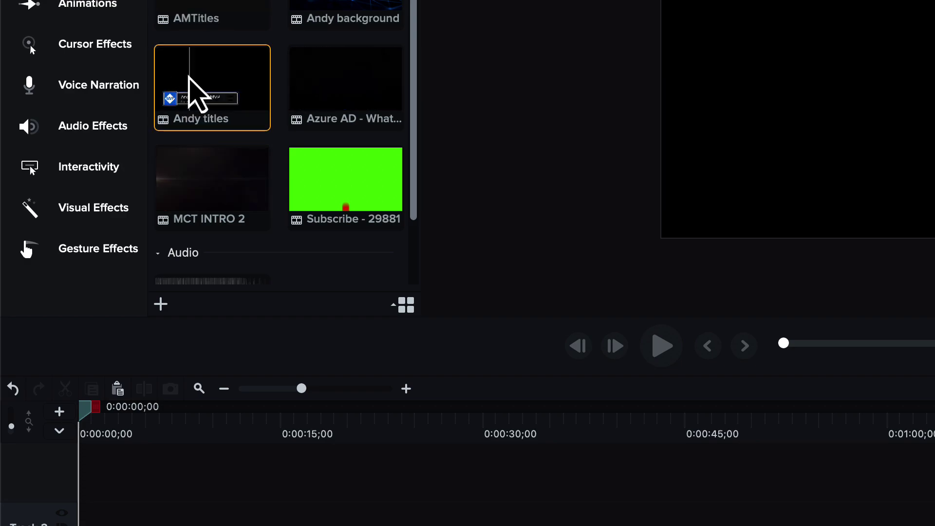
right_click(210, 88)
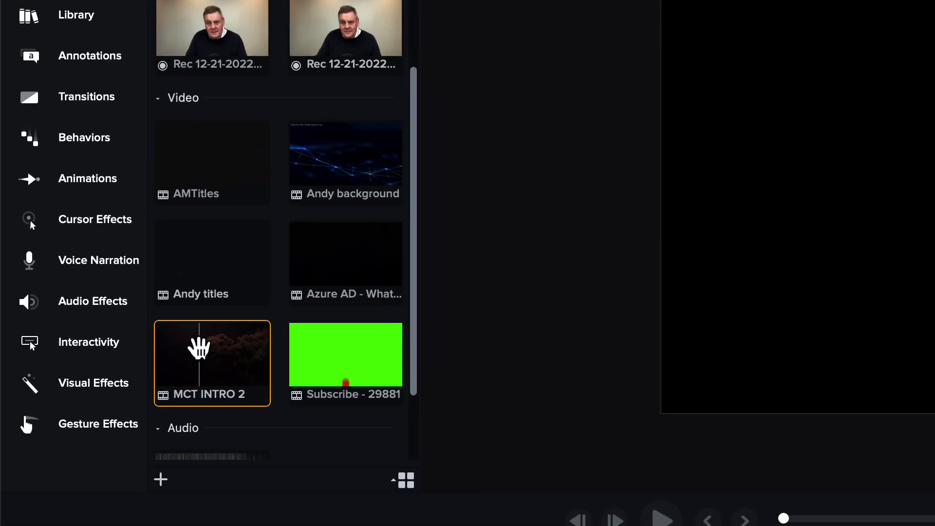
Place the MCT INTRO 2 clip at the start of Track 1 and scrub the playhead to about 0:00:02;07
left_click_drag(198, 349, 177, 525)
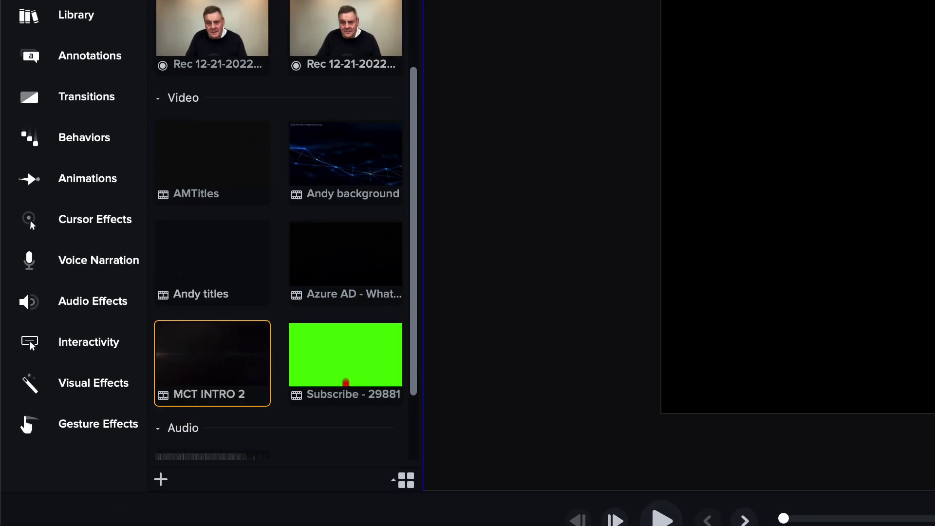
left_click_drag(177, 525, 50, 469)
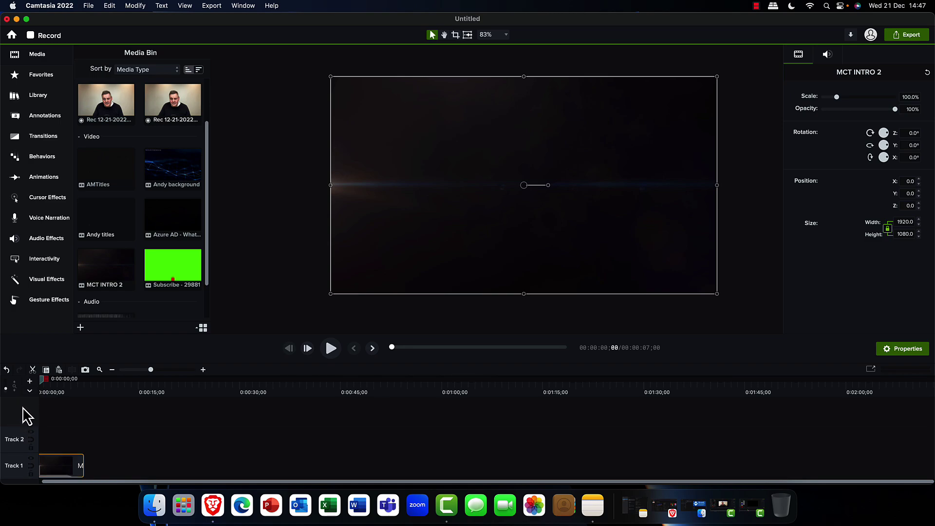
mouse_move(57, 392)
left_mouse_down()
mouse_move(38, 389)
mouse_move(53, 389)
left_mouse_up()
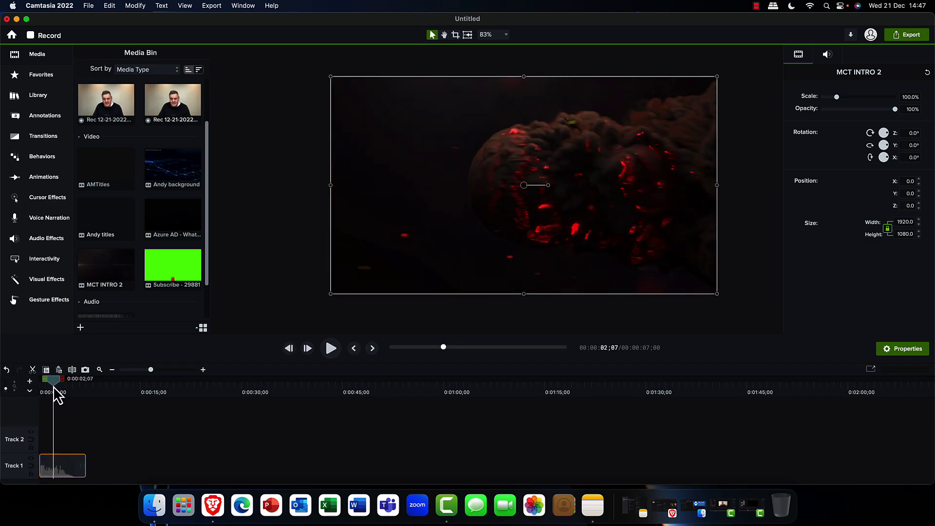
Shift the MCT INTRO 2 clip off-centre on the canvas and back, and scale it to fit
left_click_drag(414, 190, 449, 169)
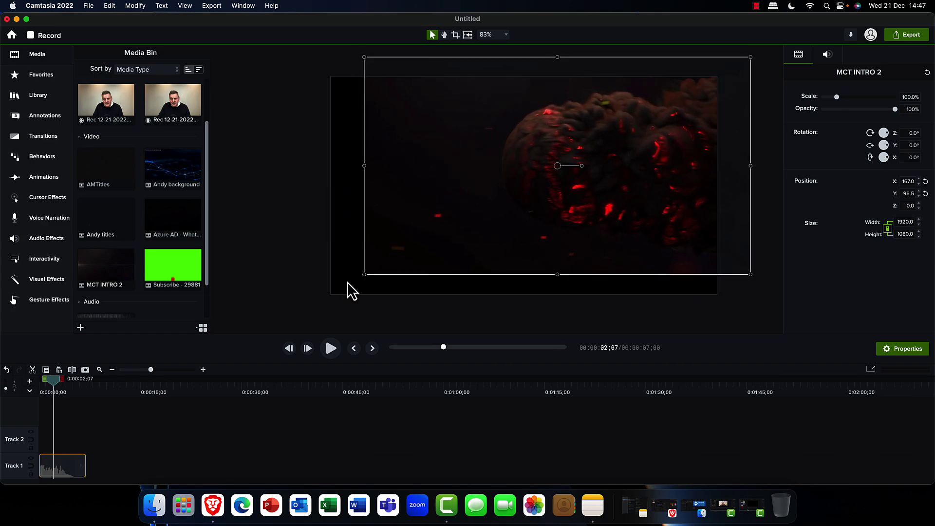
left_click_drag(433, 224, 415, 246)
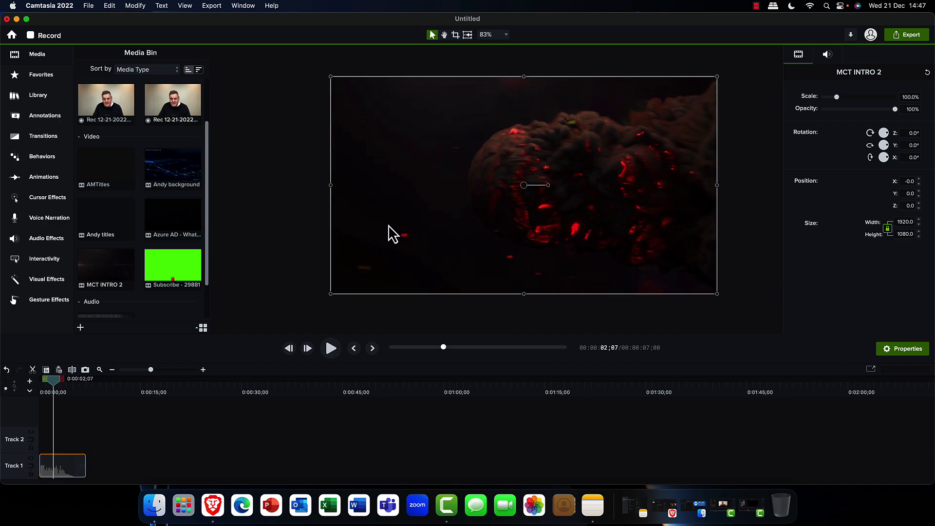
right_click(440, 161)
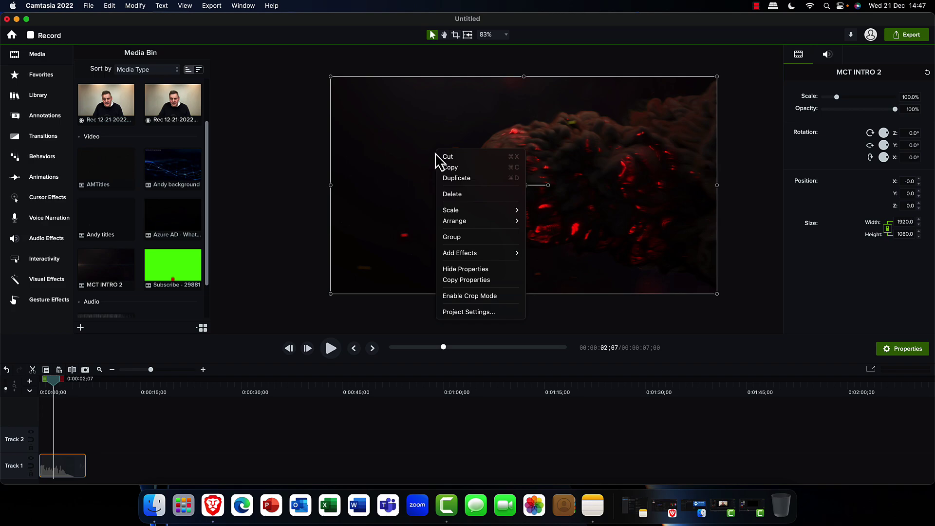
mouse_move(451, 213)
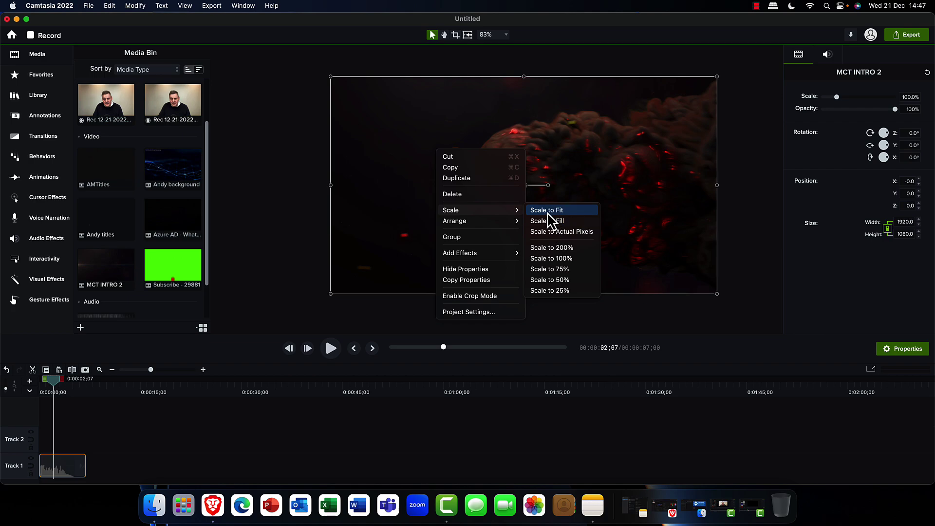
left_click(550, 211)
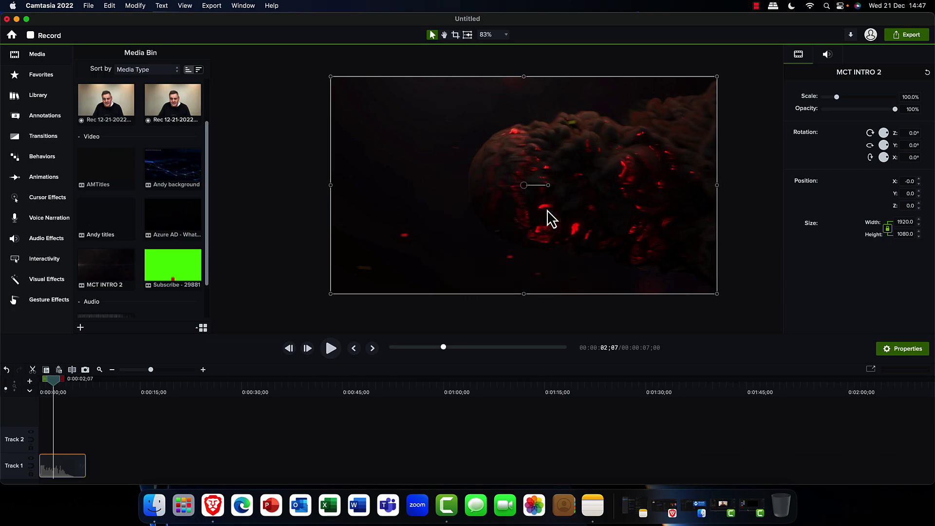
left_click(304, 219)
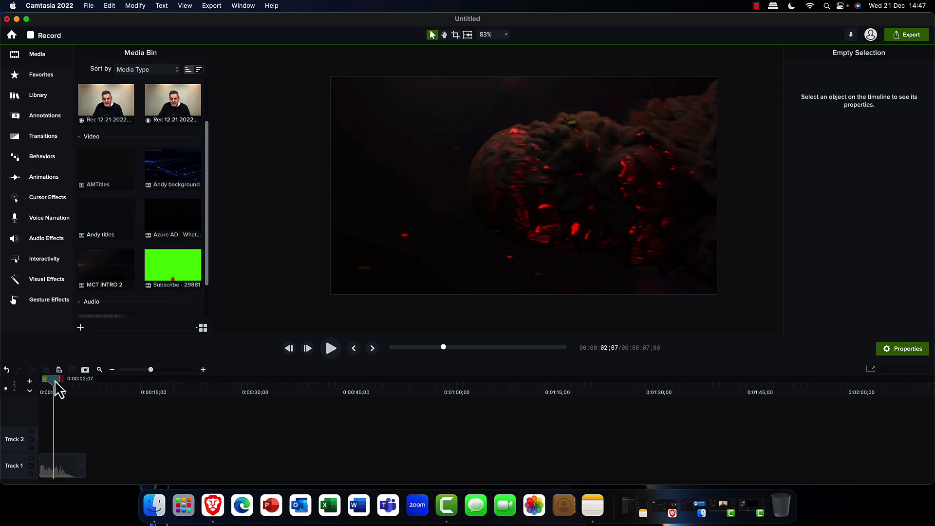
Preview the MCT INTRO 2 clip from the start of the timeline and stop once its logo is forming
left_click_drag(55, 380, 31, 373)
left_click(330, 348)
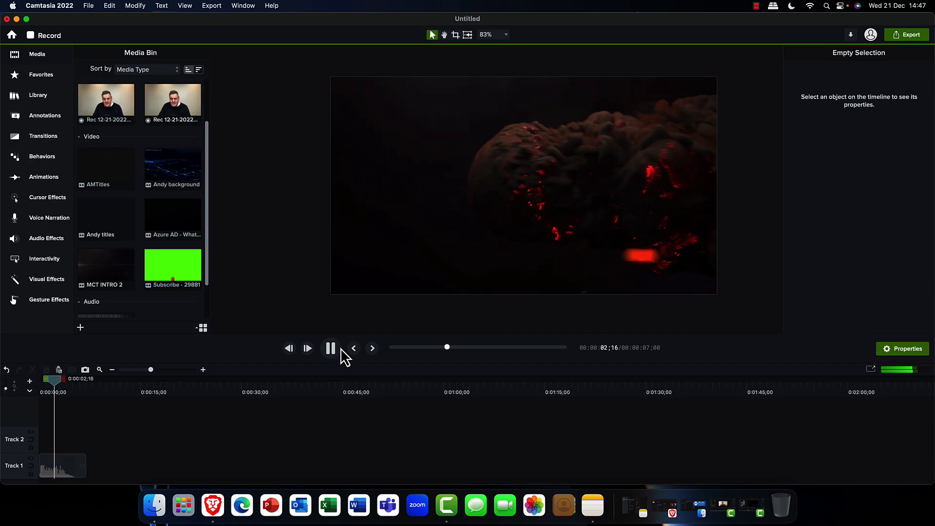
left_click(330, 348)
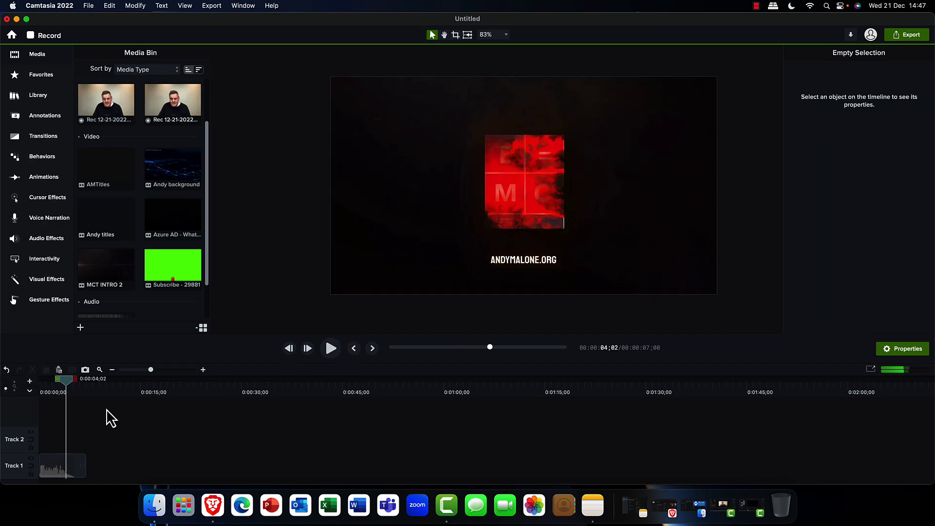
left_click_drag(77, 384, 96, 392)
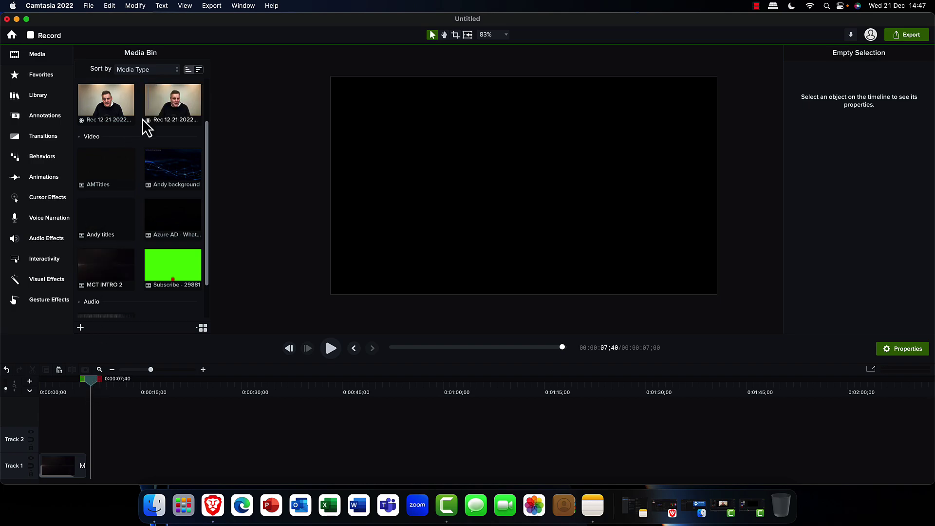
scroll(146, 128, "up", 3)
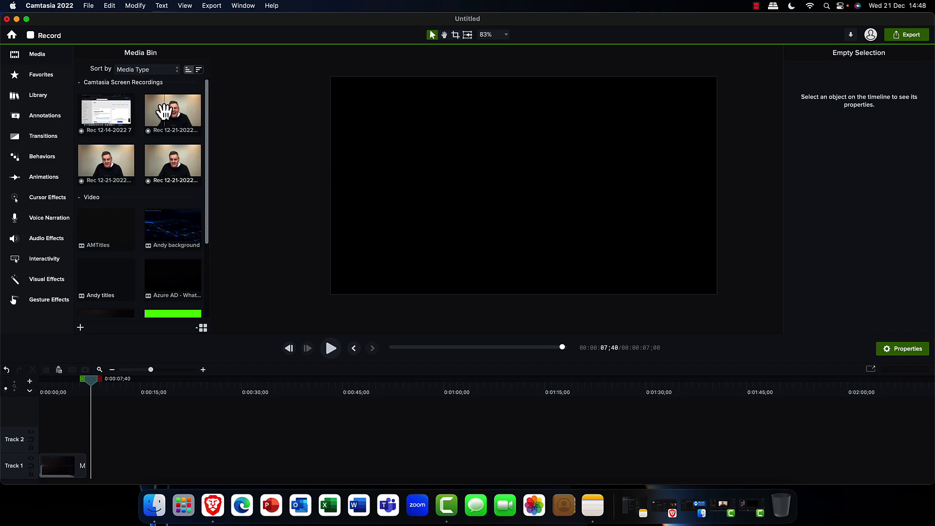
left_click(187, 110)
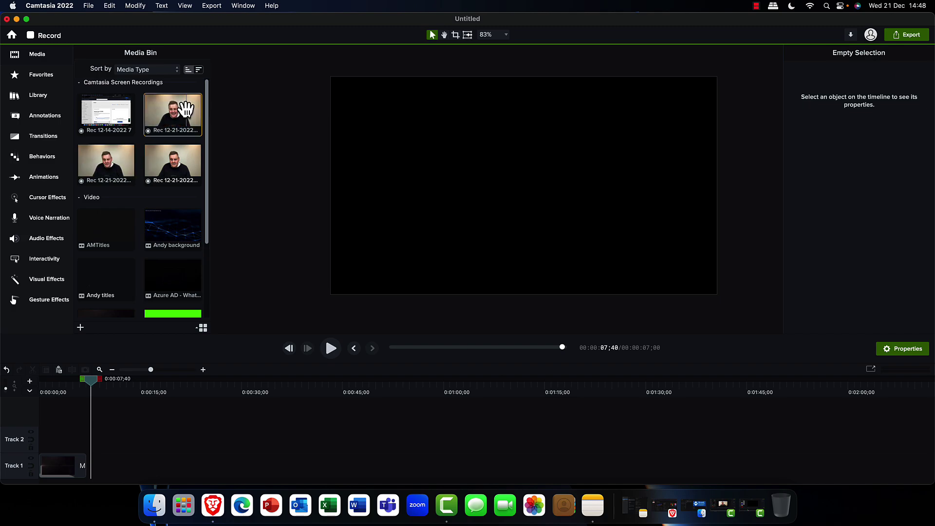
right_click(180, 110)
left_click(195, 115)
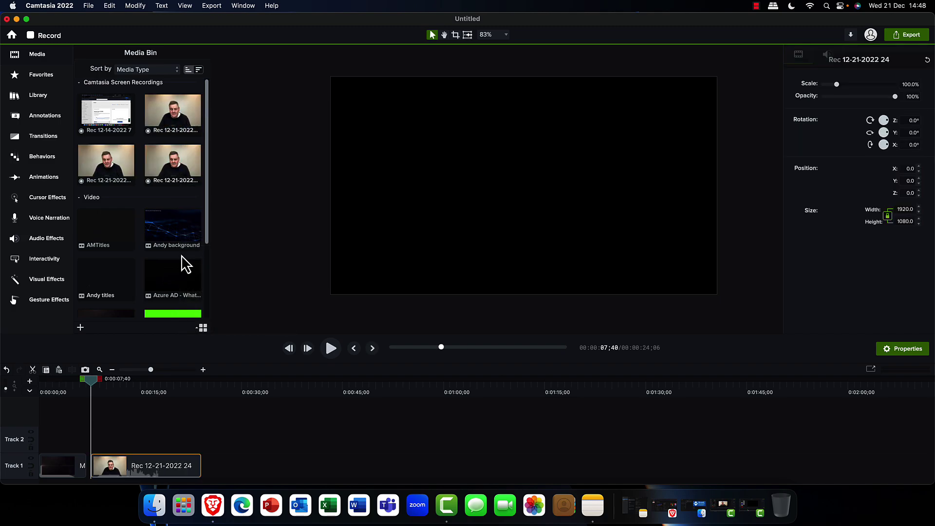
left_click_drag(177, 475, 156, 476)
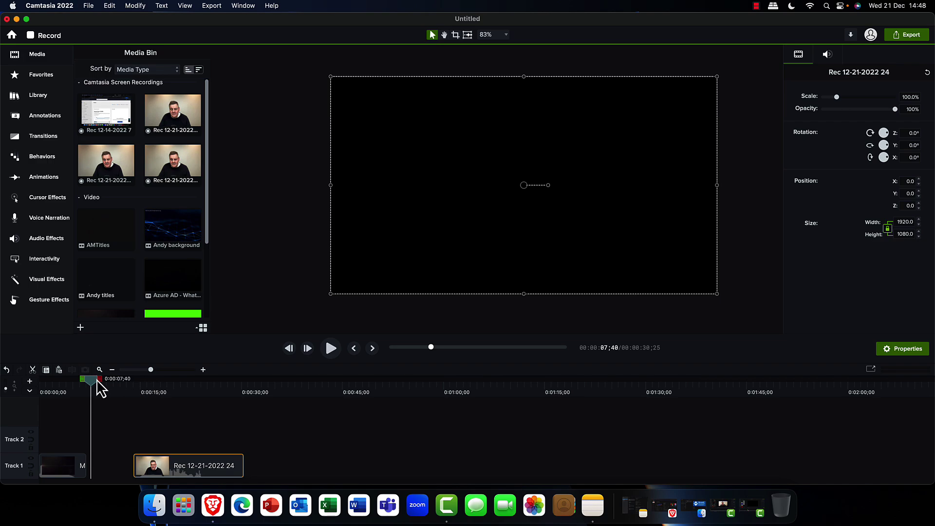
left_click_drag(94, 390, 133, 387)
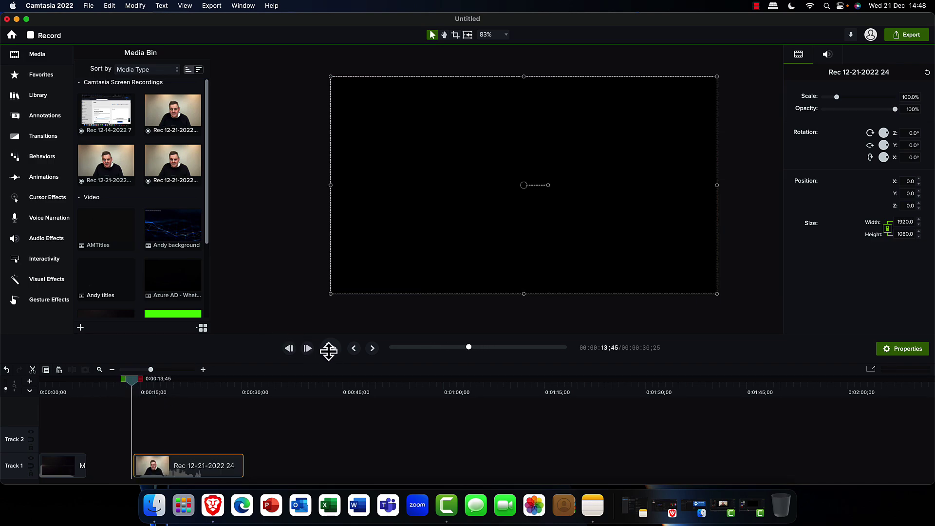
key("space")
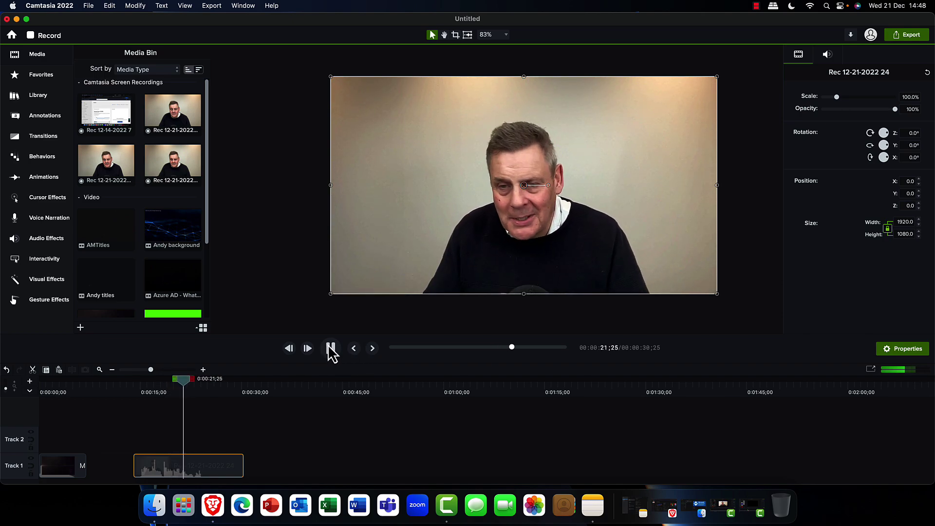
left_click(329, 346)
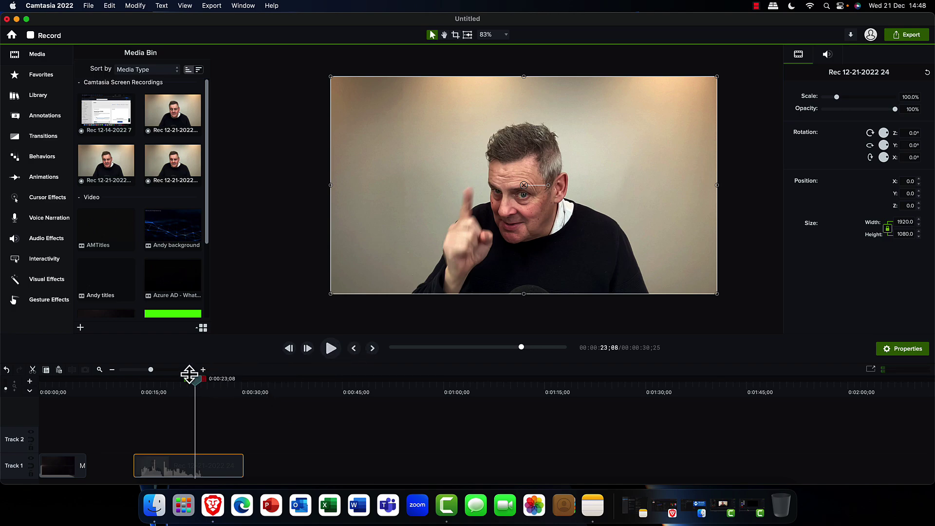
mouse_move(196, 383)
left_mouse_down()
mouse_move(217, 382)
mouse_move(198, 383)
left_mouse_up()
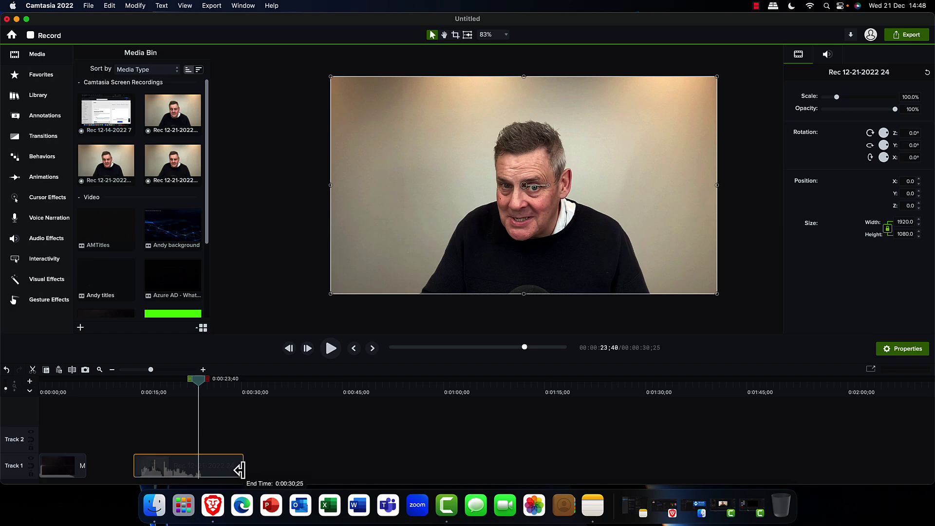
mouse_move(240, 470)
left_mouse_down()
mouse_move(205, 469)
mouse_move(244, 468)
left_mouse_up()
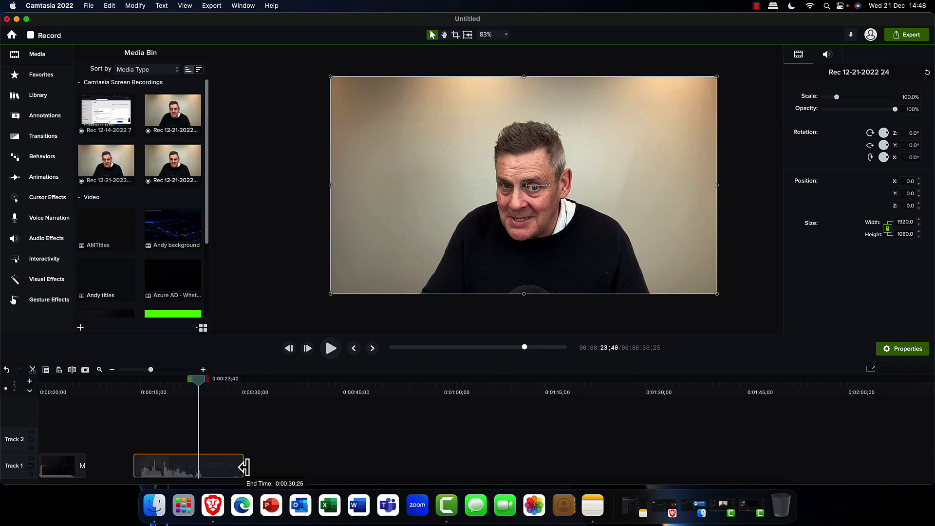
left_click_drag(201, 383, 204, 381)
right_click(201, 380)
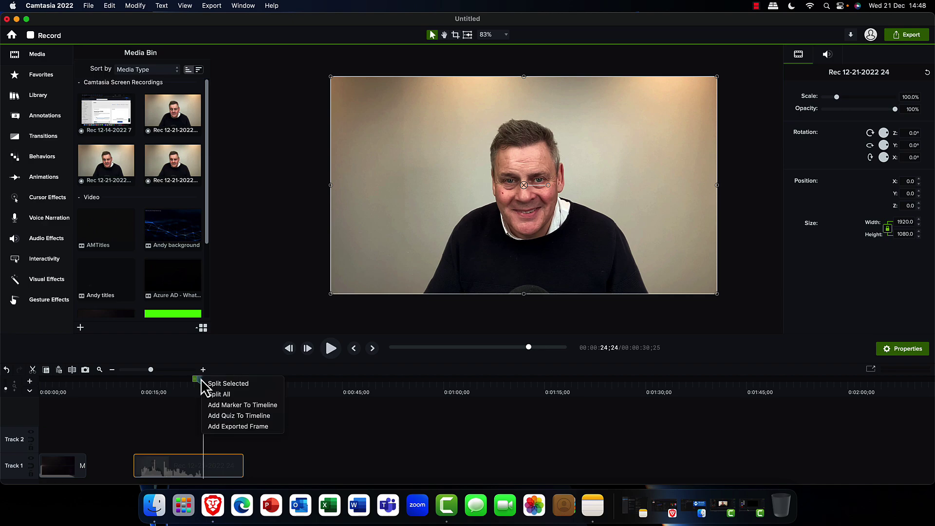
left_click(228, 384)
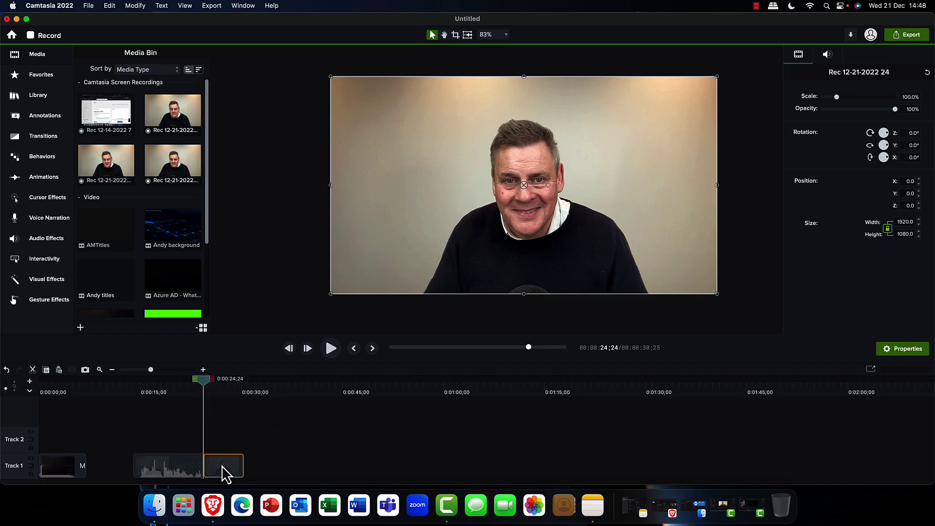
key("Delete")
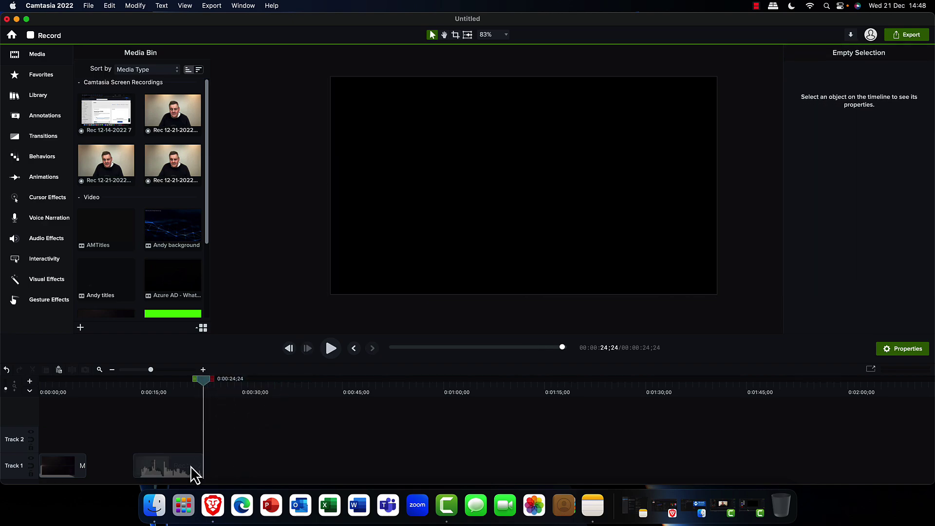
left_click_drag(191, 466, 132, 461)
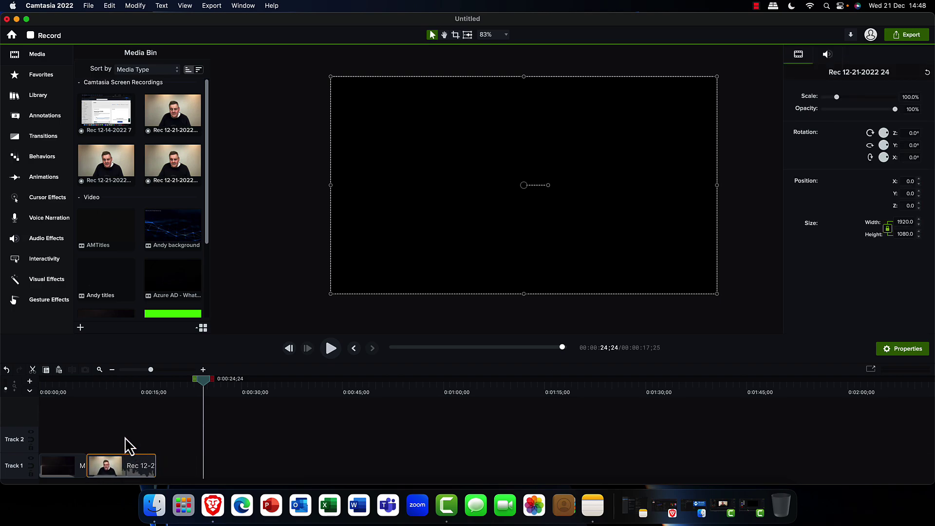
left_click_drag(62, 389, 162, 391)
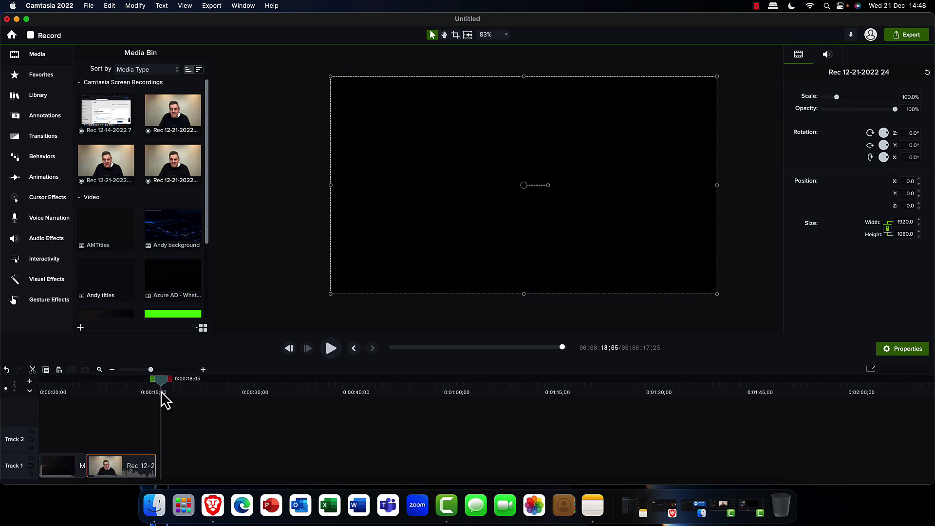
scroll(161, 268, "down", 1)
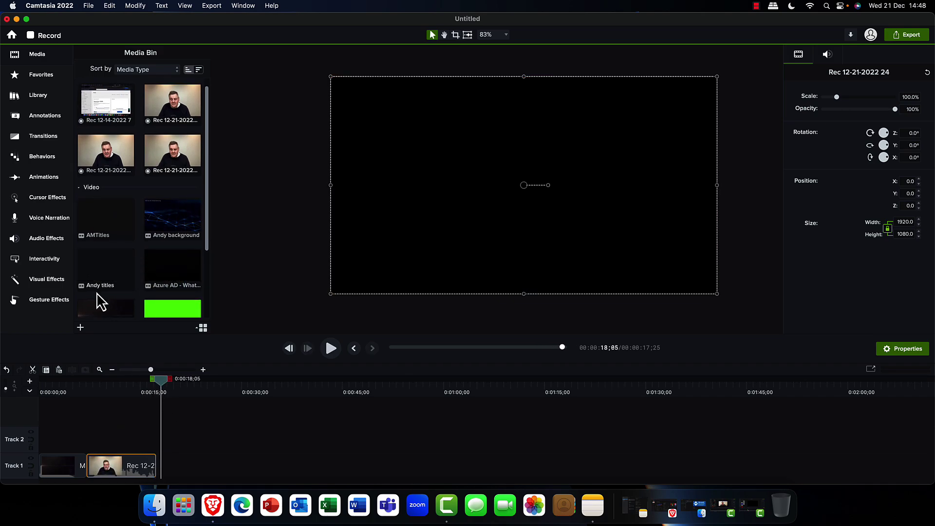
scroll(102, 290, "down", 5)
scroll(102, 253, "up", 2)
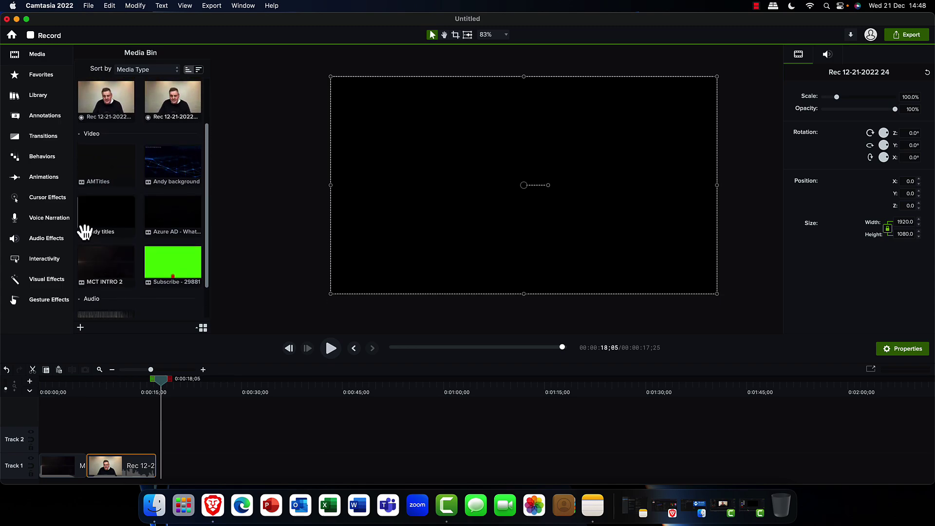
scroll(85, 173, "up", 3)
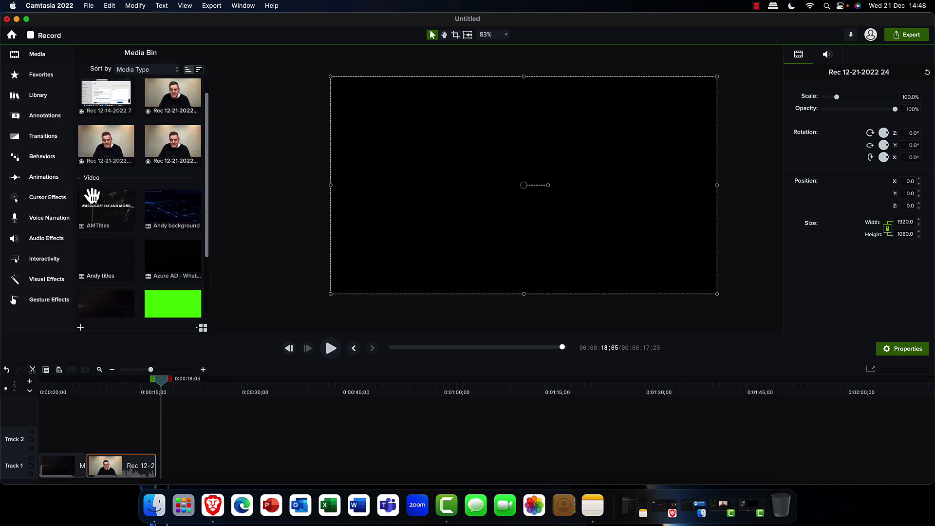
left_click_drag(92, 194, 157, 466)
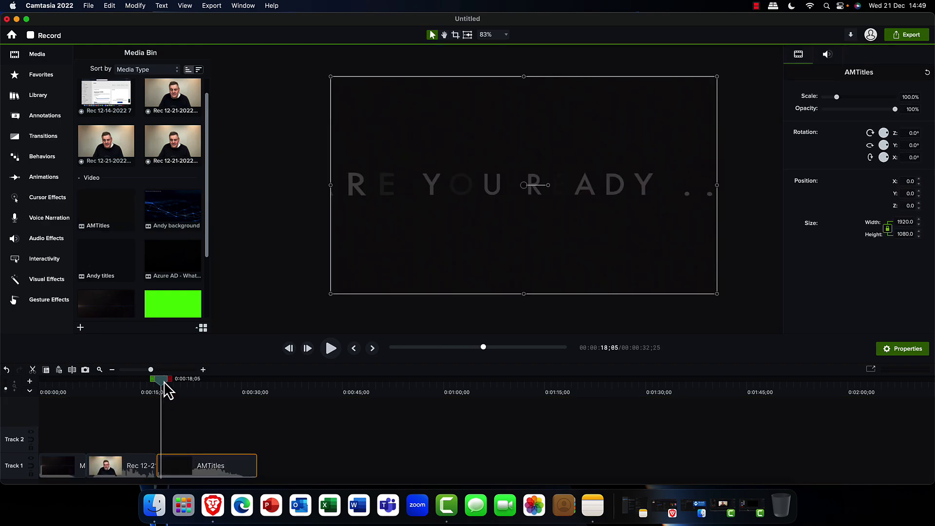
left_click_drag(165, 383, 263, 386)
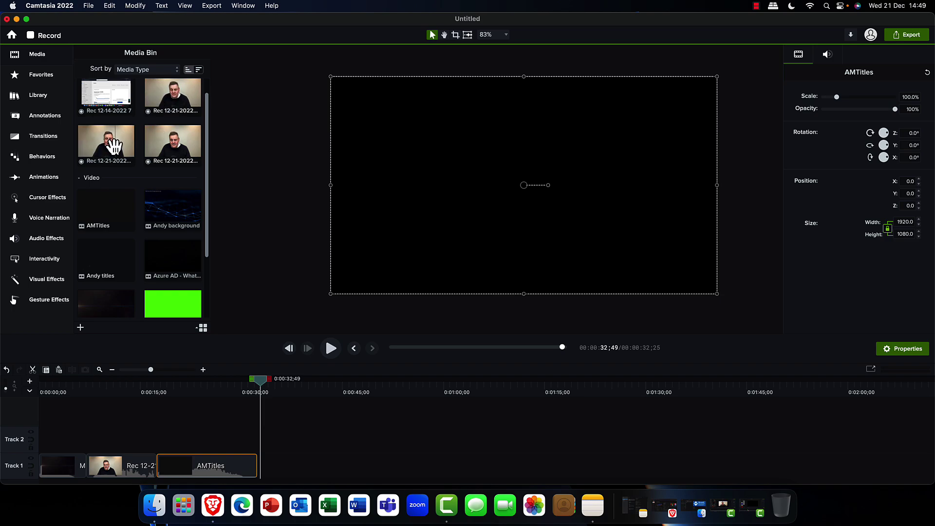
left_click_drag(113, 145, 251, 466)
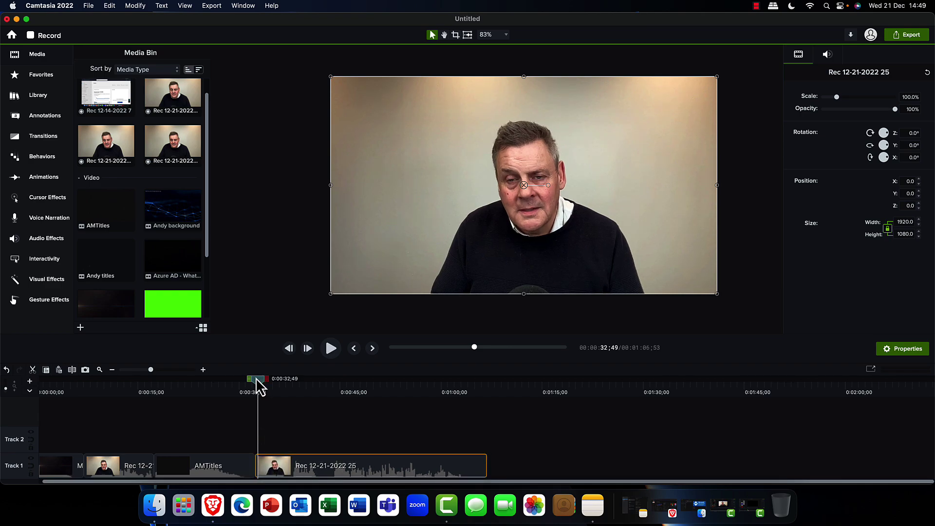
left_click_drag(255, 378, 243, 379)
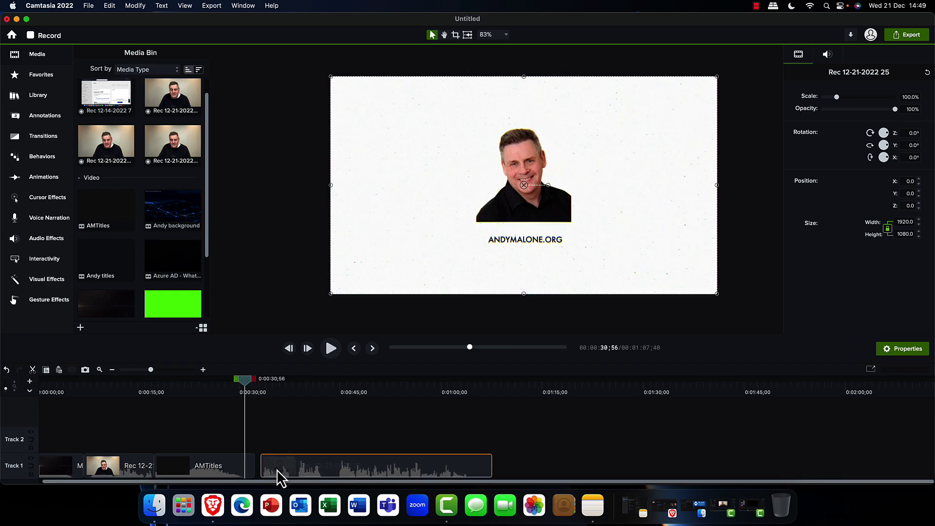
mouse_move(241, 378)
left_mouse_down()
mouse_move(257, 378)
mouse_move(235, 381)
left_mouse_up()
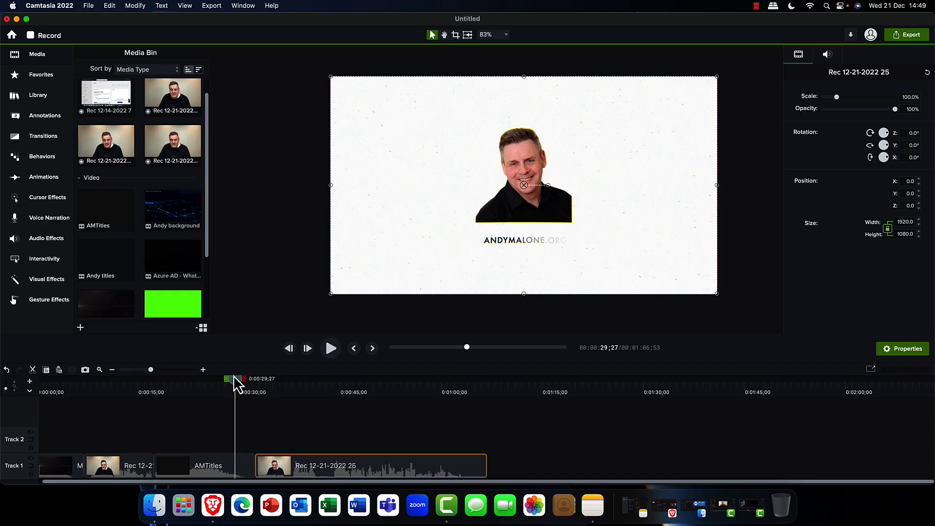
left_click(327, 354)
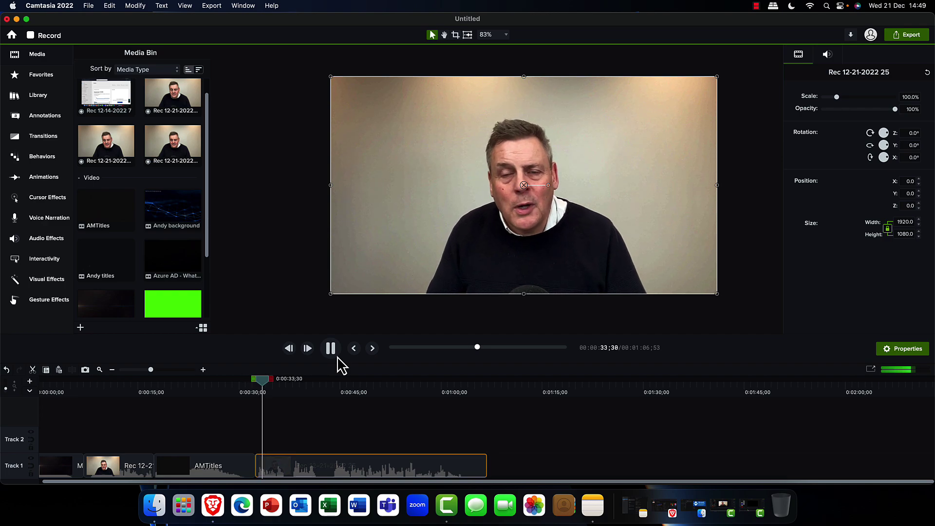
left_click(283, 301)
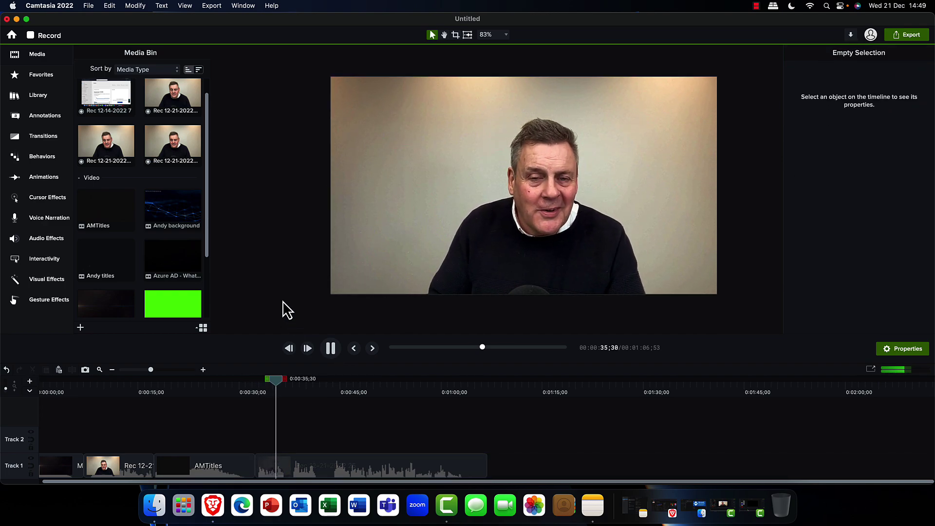
left_click(331, 348)
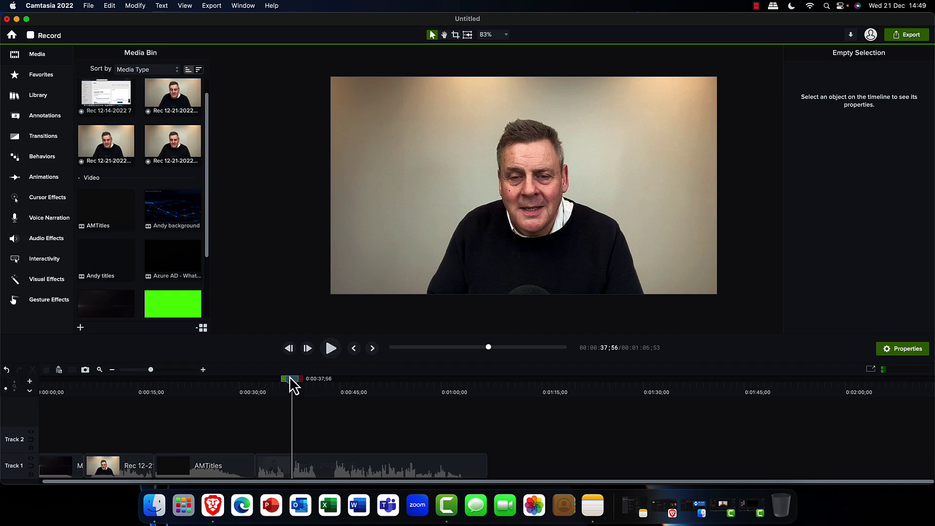
left_click_drag(291, 379, 328, 381)
right_click(330, 380)
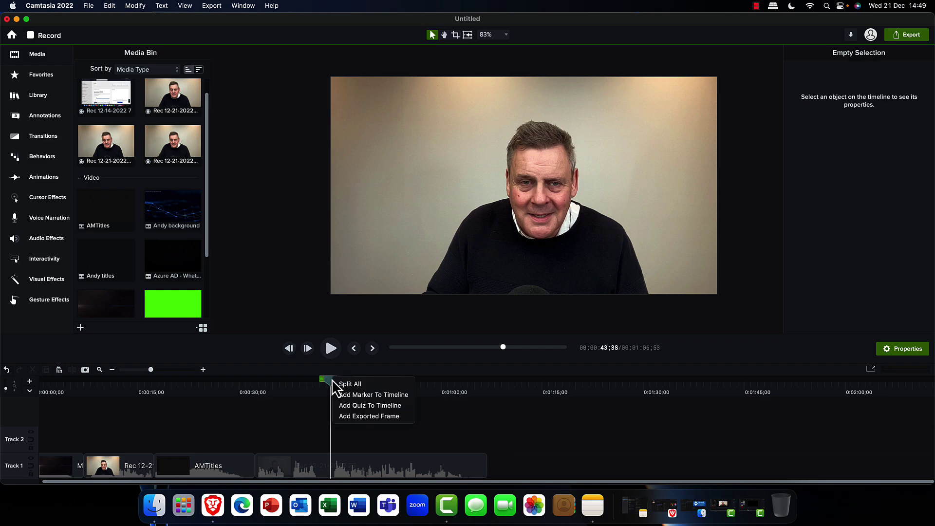
left_click(346, 384)
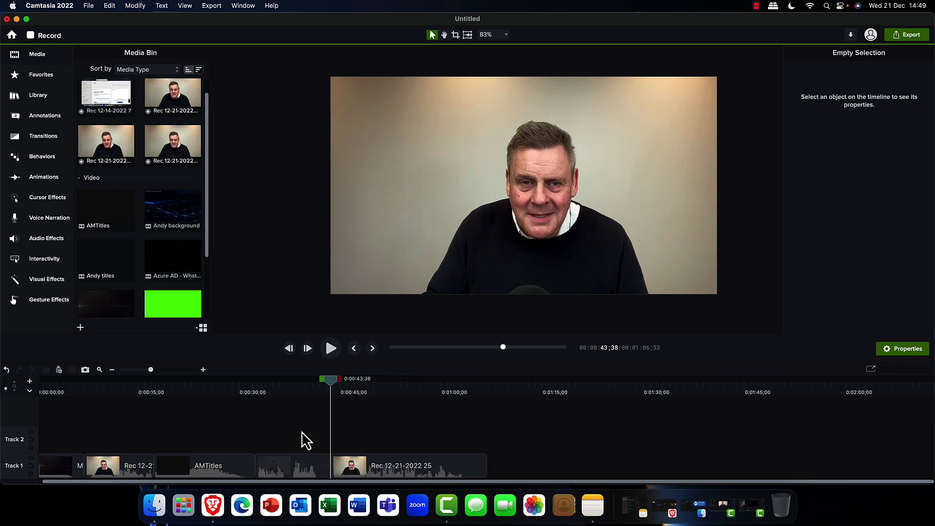
left_click(295, 470)
key("Delete")
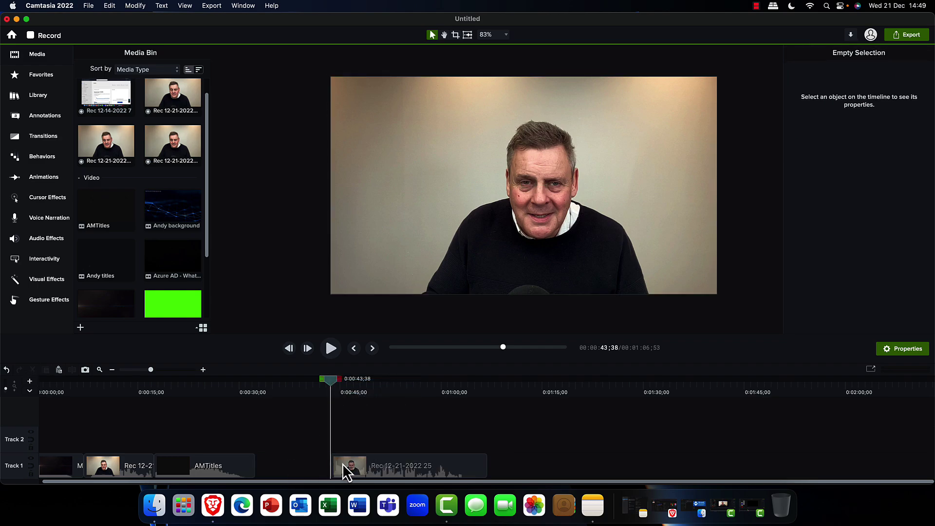
left_click_drag(344, 466, 273, 463)
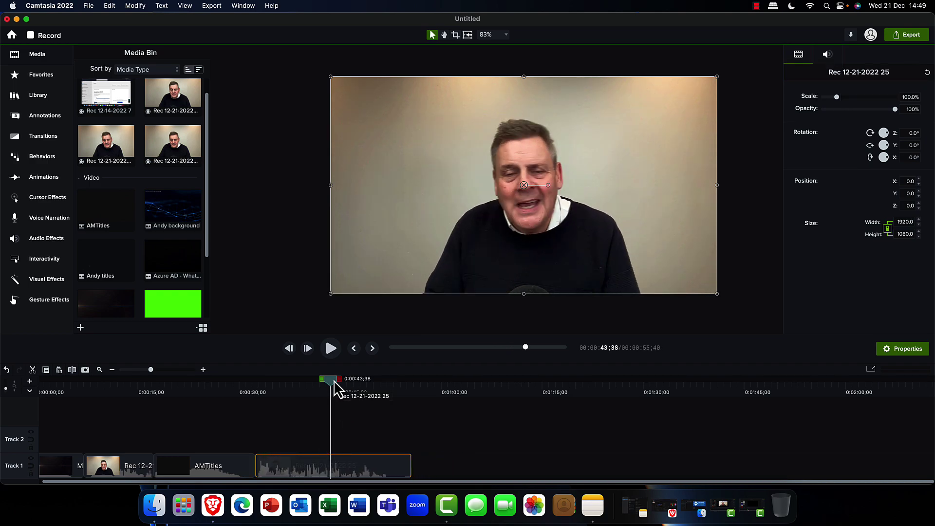
left_click_drag(334, 382, 263, 384)
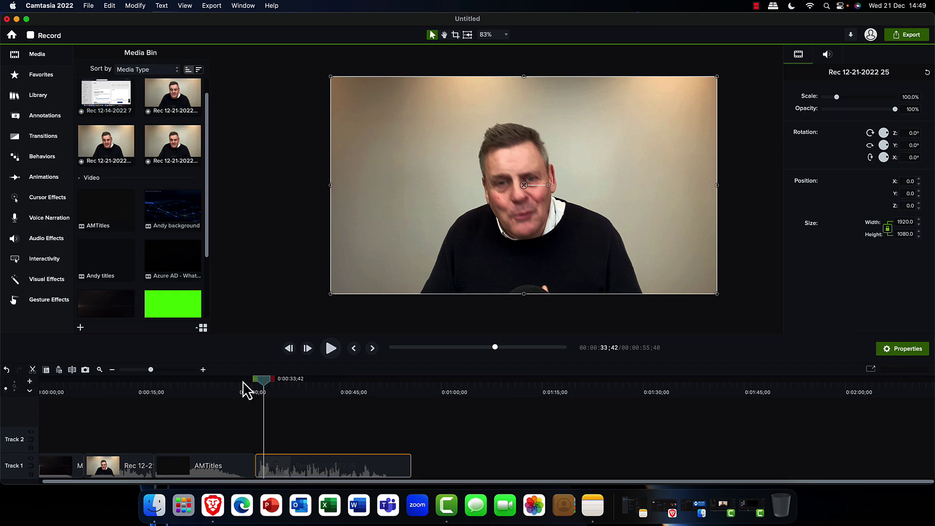
mouse_move(265, 381)
left_mouse_down()
mouse_move(249, 381)
mouse_move(262, 382)
mouse_move(256, 391)
left_mouse_up()
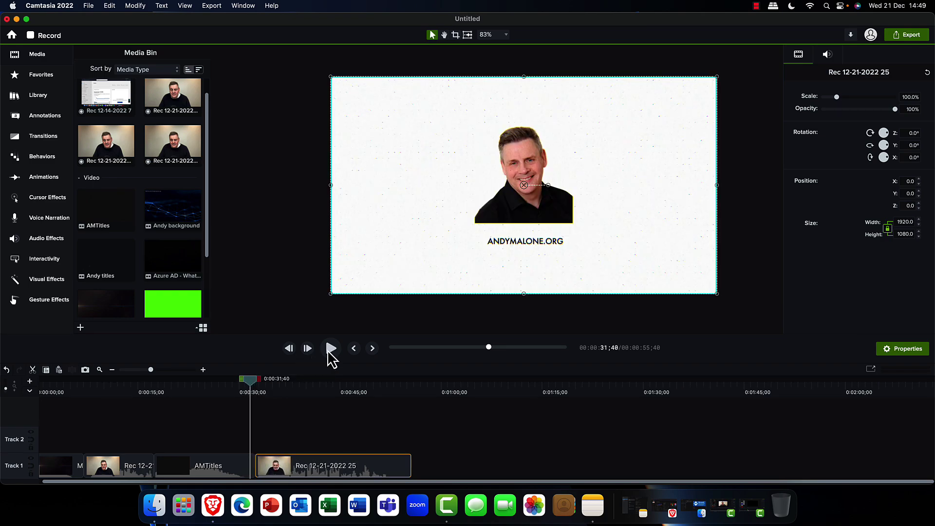
left_click(330, 348)
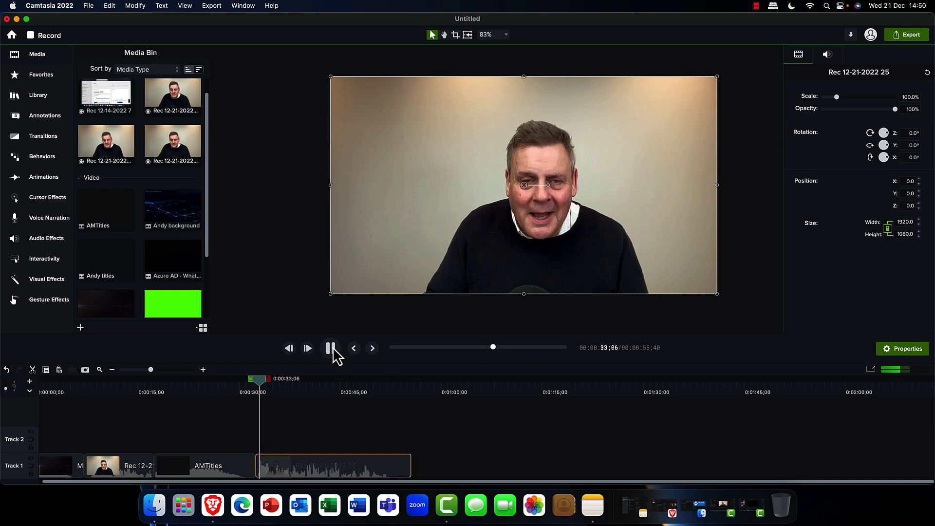
left_click(361, 320)
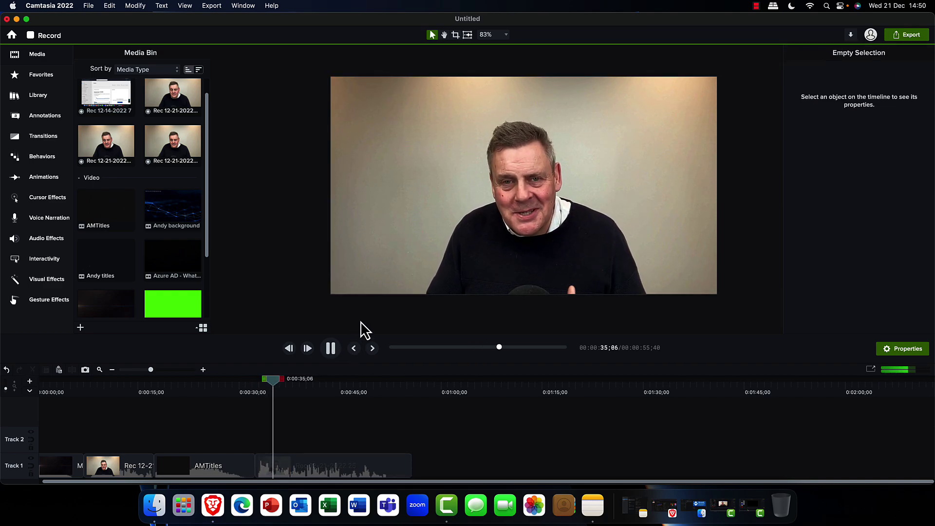
left_click(333, 350)
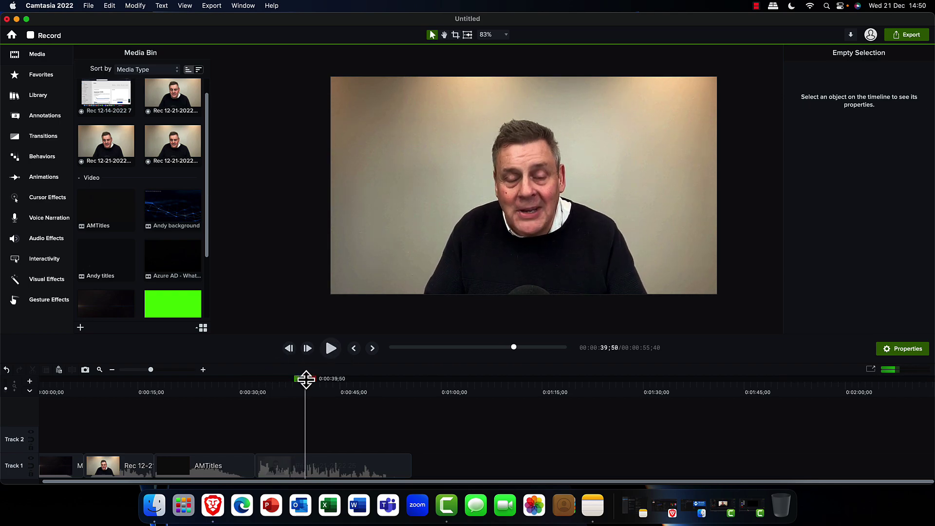
left_click_drag(306, 379, 363, 378)
left_click(331, 349)
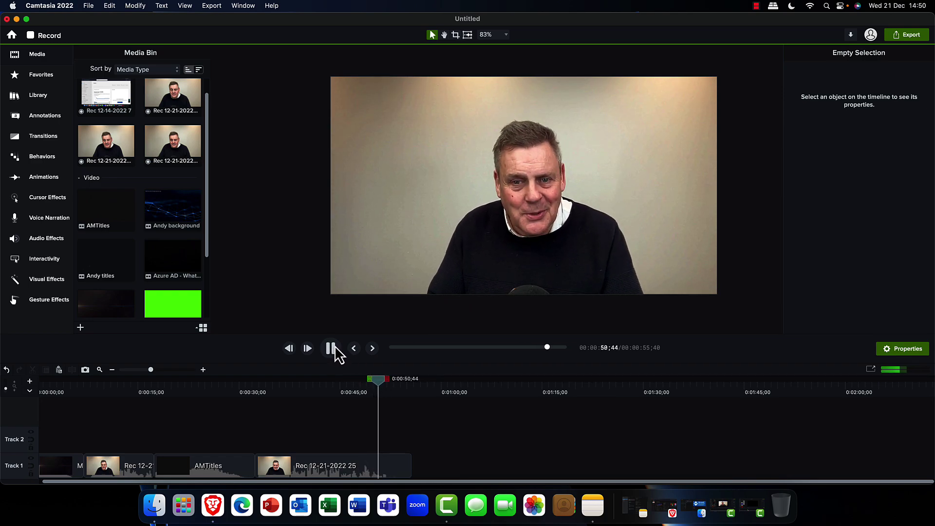
left_click(335, 347)
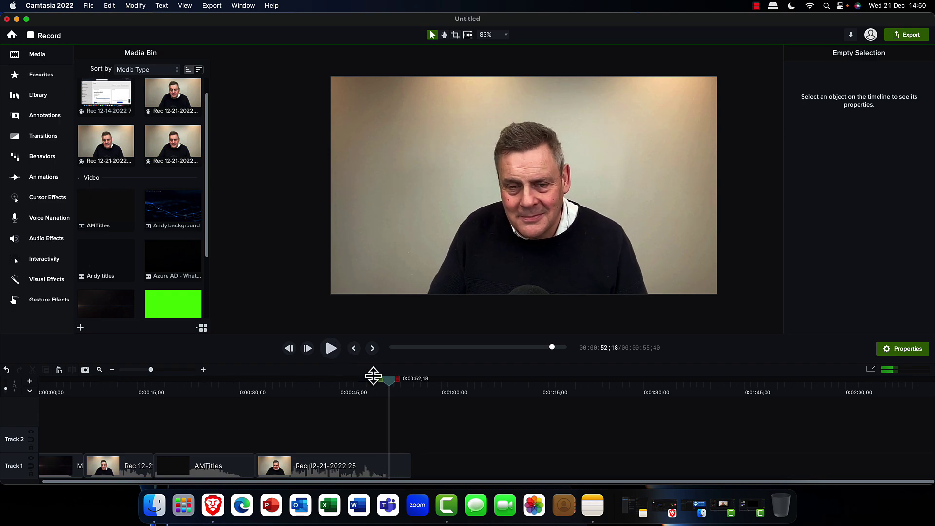
right_click(395, 384)
left_click(400, 382)
left_click(401, 467)
key("Delete")
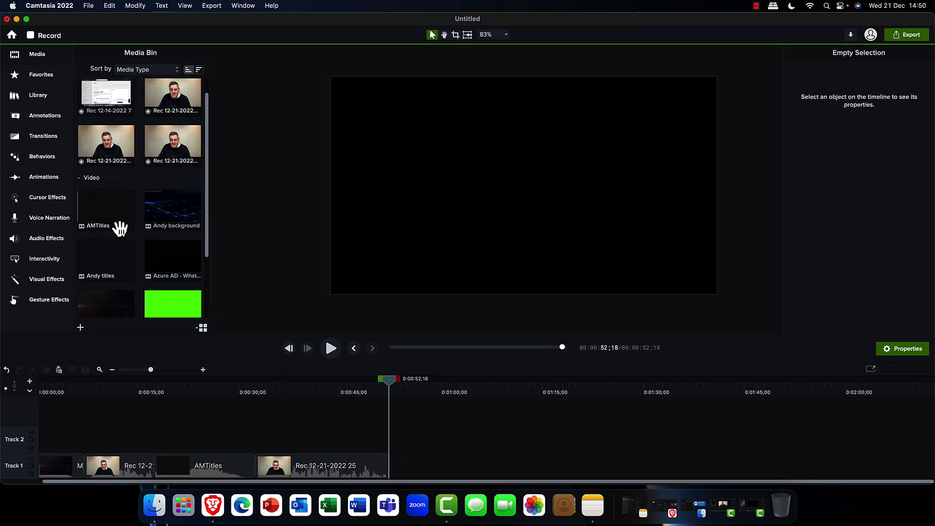
scroll(116, 211, "down", 3)
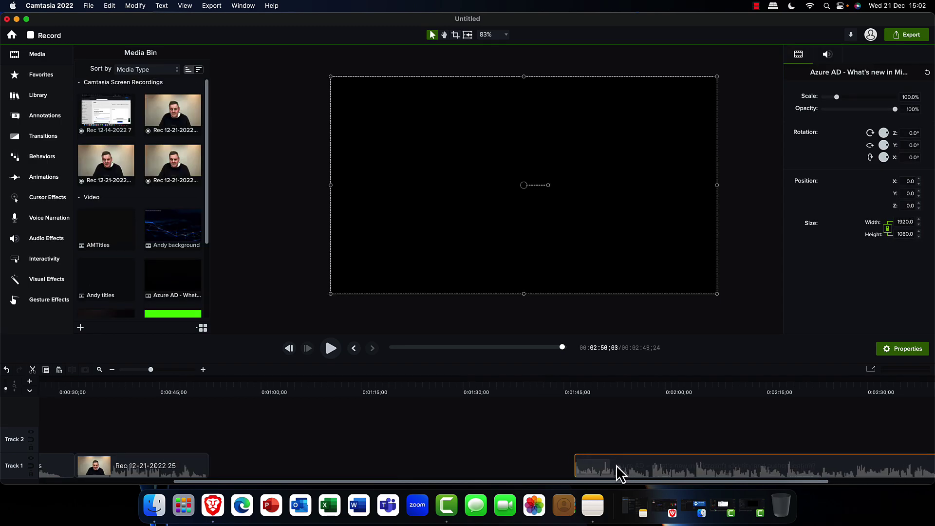
left_click_drag(615, 465, 243, 463)
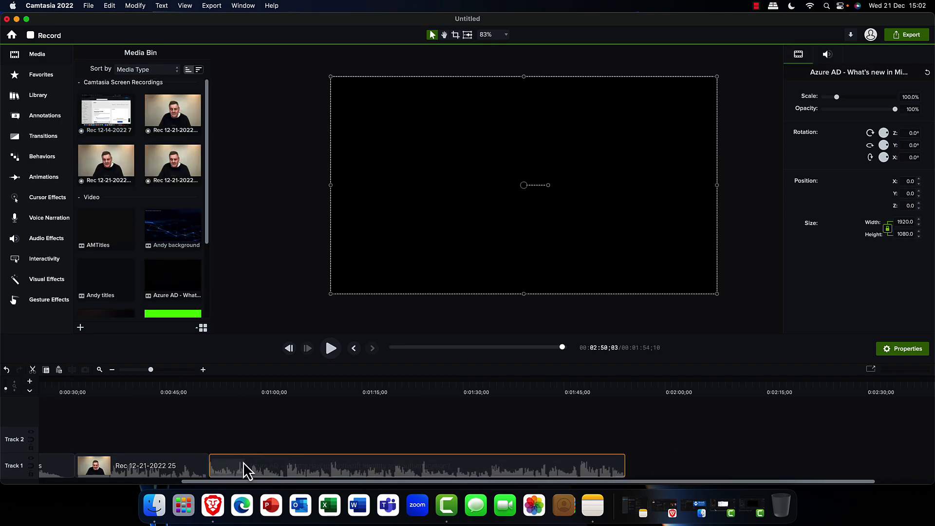
left_click(182, 389)
mouse_move(182, 388)
left_mouse_down()
mouse_move(223, 390)
mouse_move(183, 390)
left_mouse_up()
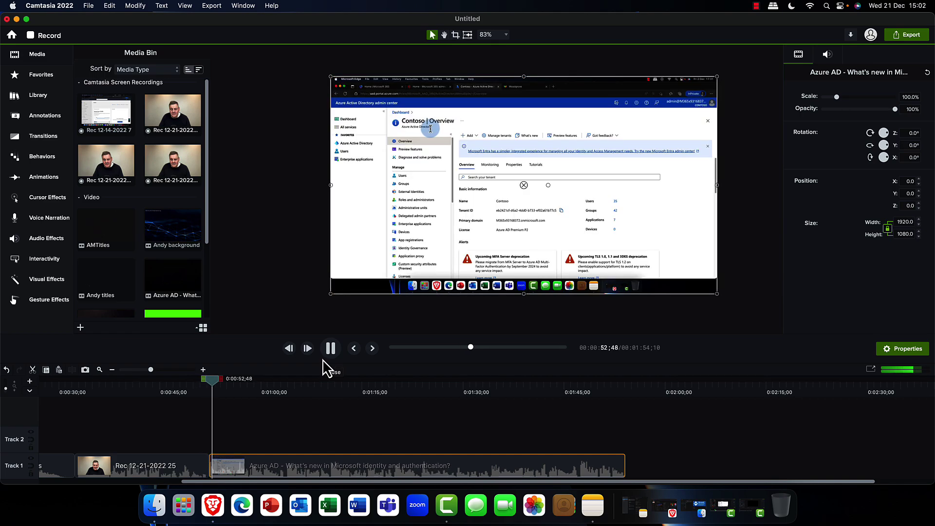
left_click(331, 349)
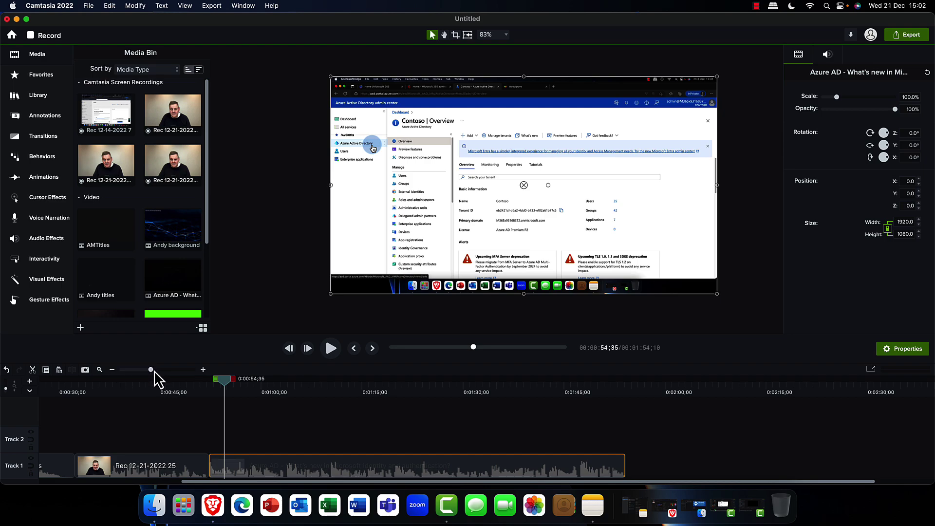
Mark the range from about 0:00:54;55 to 0:00:55;07 in the Azure AD clip, display its editing options and clear the range
left_click_drag(154, 371, 176, 373)
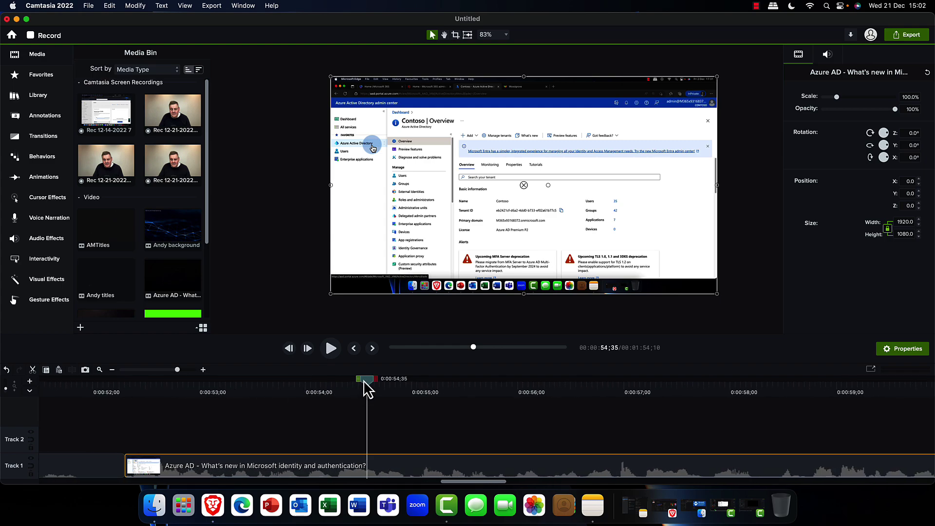
left_click_drag(365, 381, 433, 385)
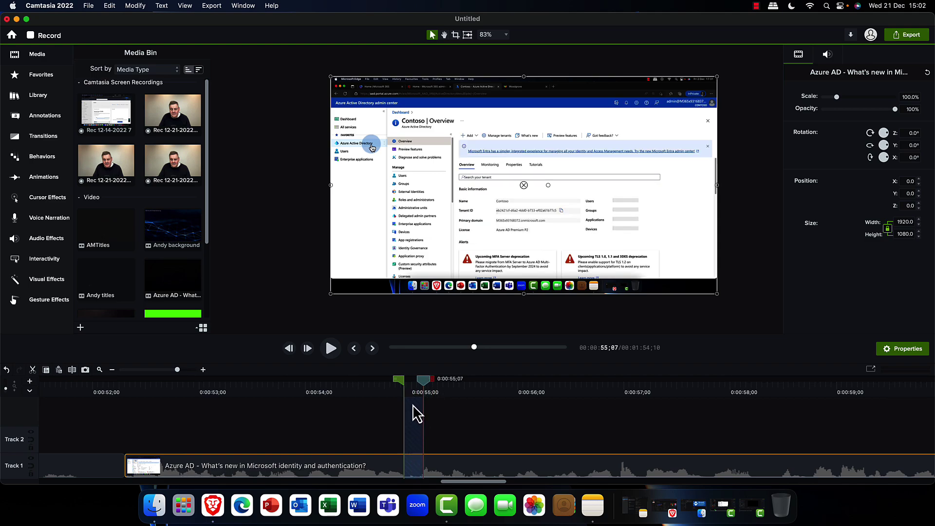
right_click(412, 419)
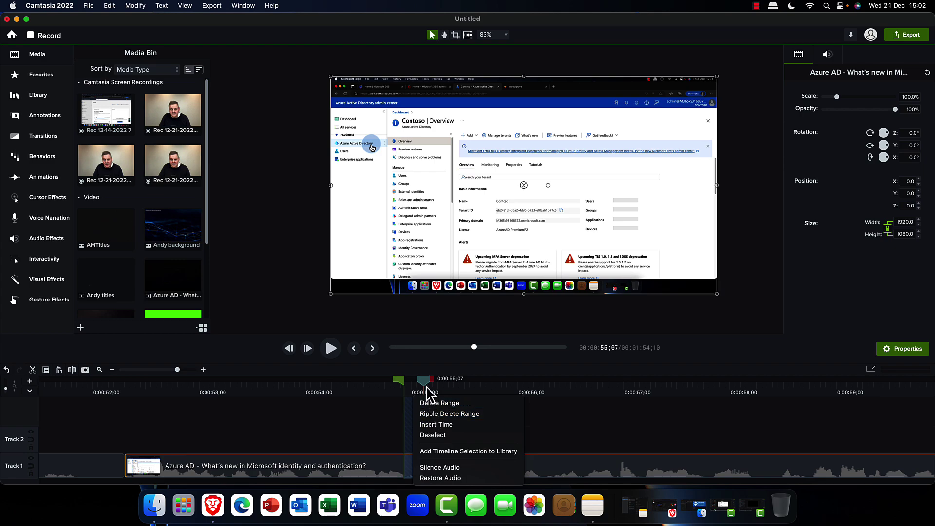
left_click_drag(424, 381, 404, 378)
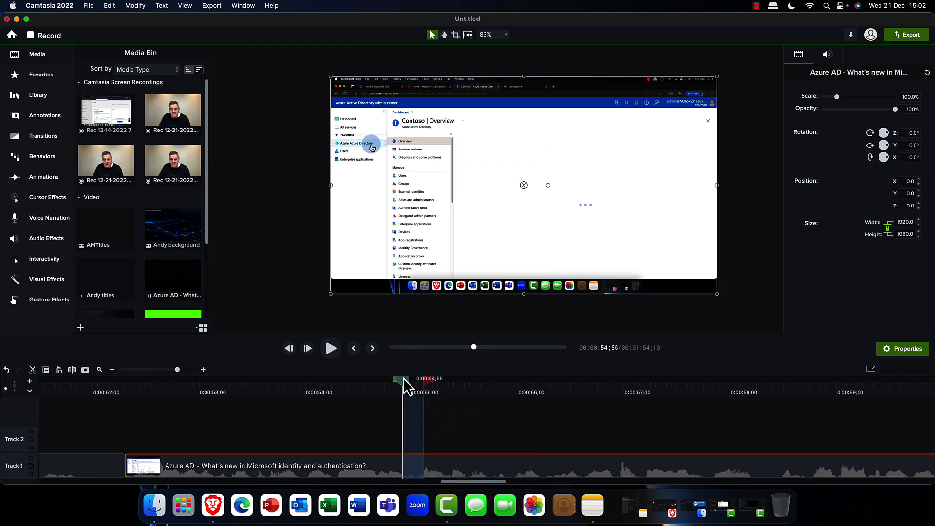
left_click(400, 378)
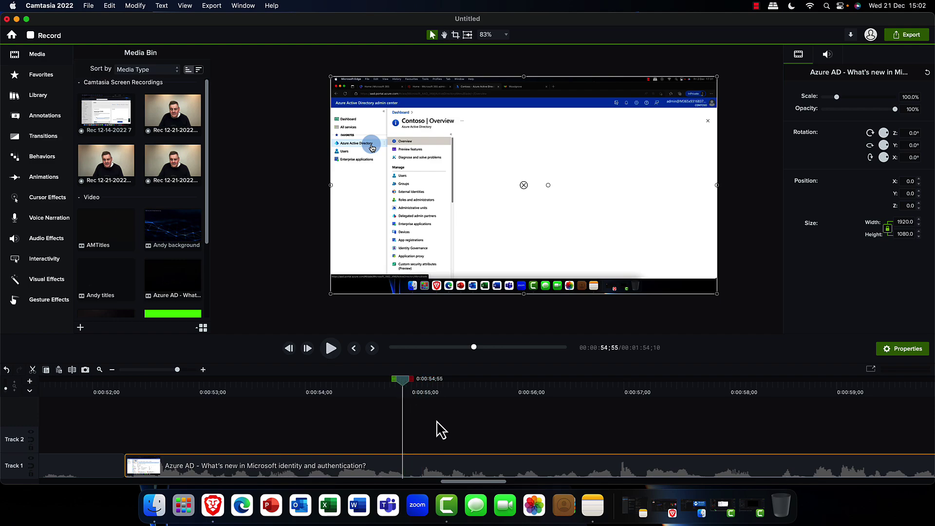
scroll(432, 419, "right", 5)
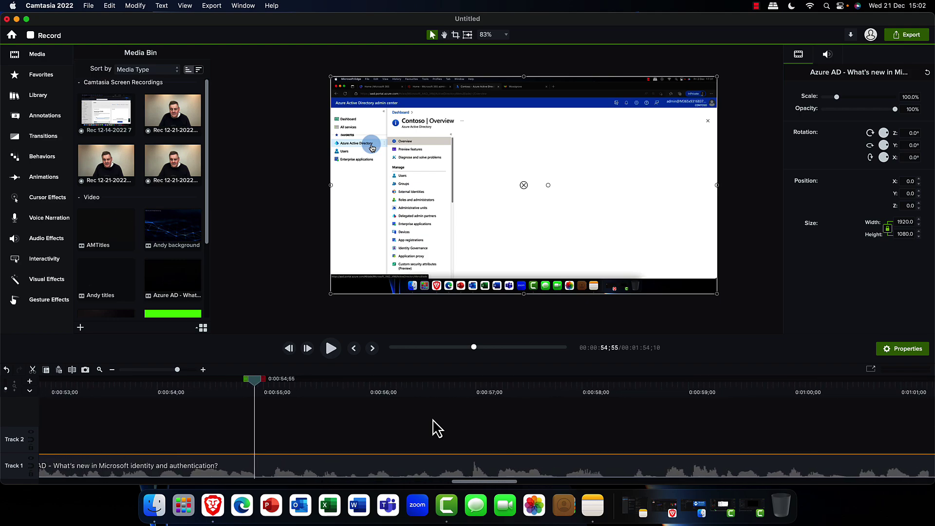
left_click_drag(177, 370, 161, 370)
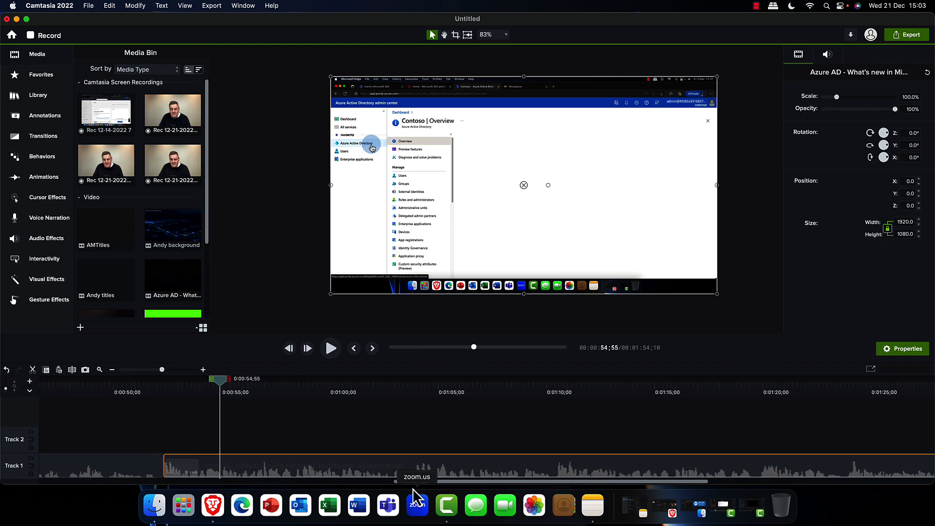
scroll(361, 437, "right", 15)
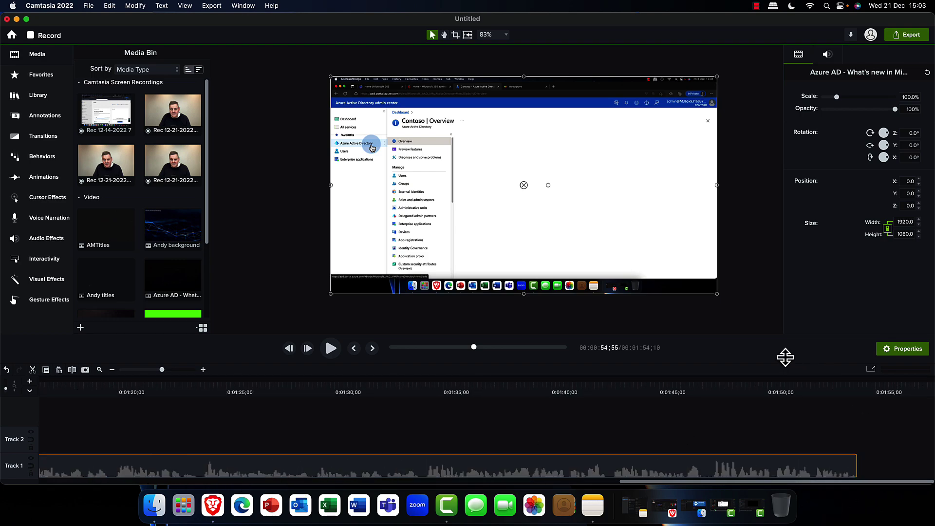
left_click(871, 391)
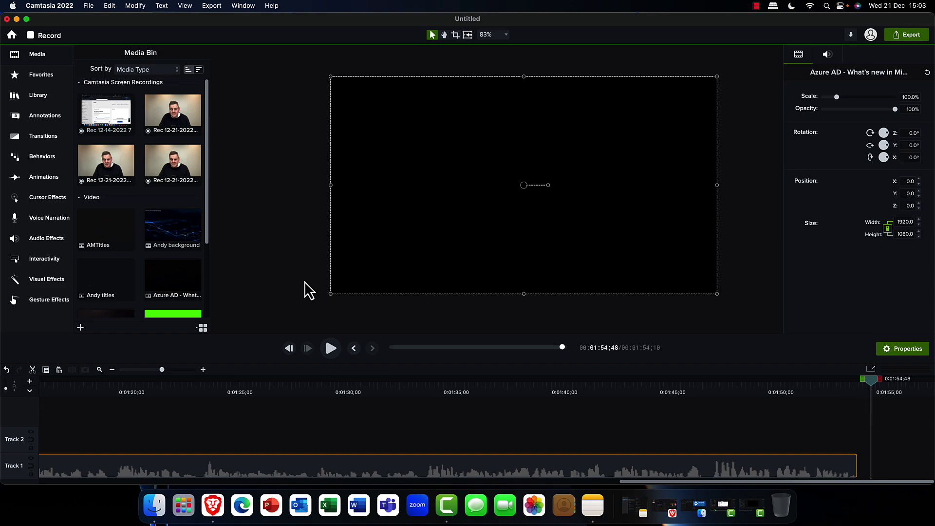
left_click(167, 163)
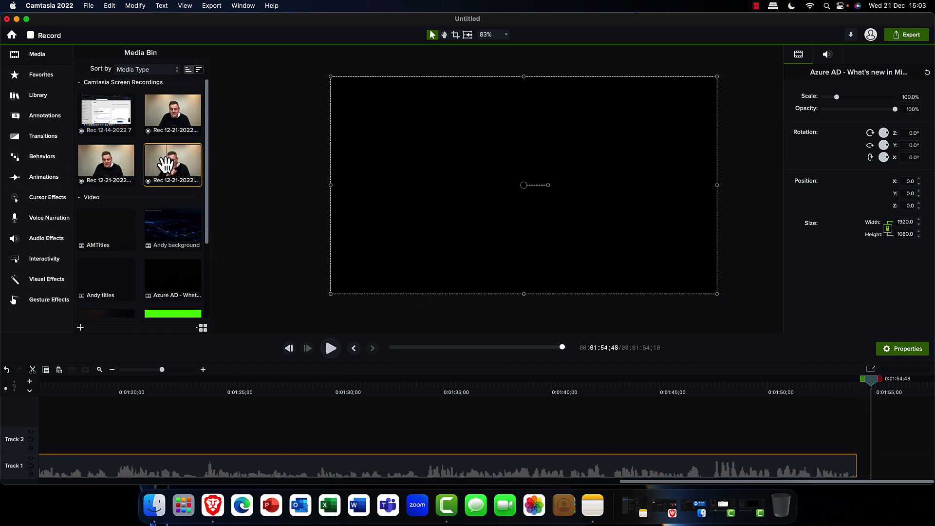
right_click(167, 163)
left_click(199, 169)
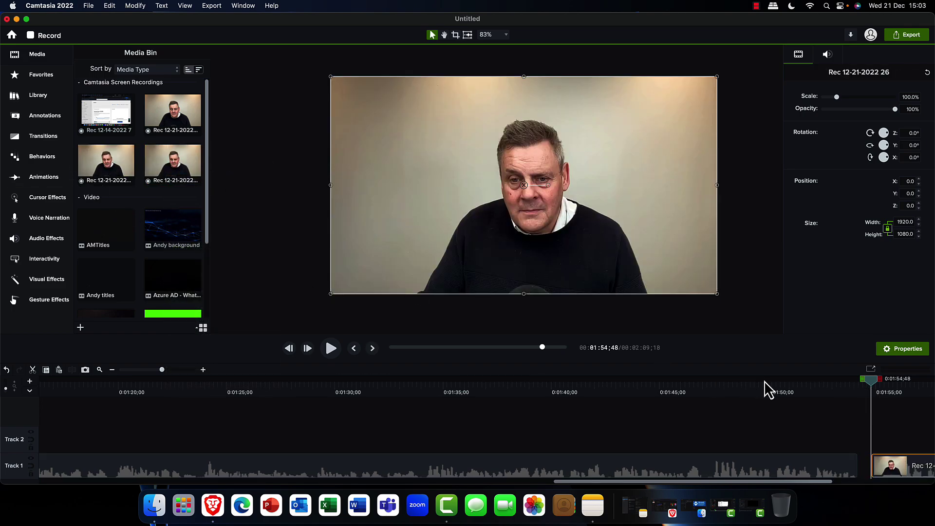
left_click_drag(922, 473, 883, 472)
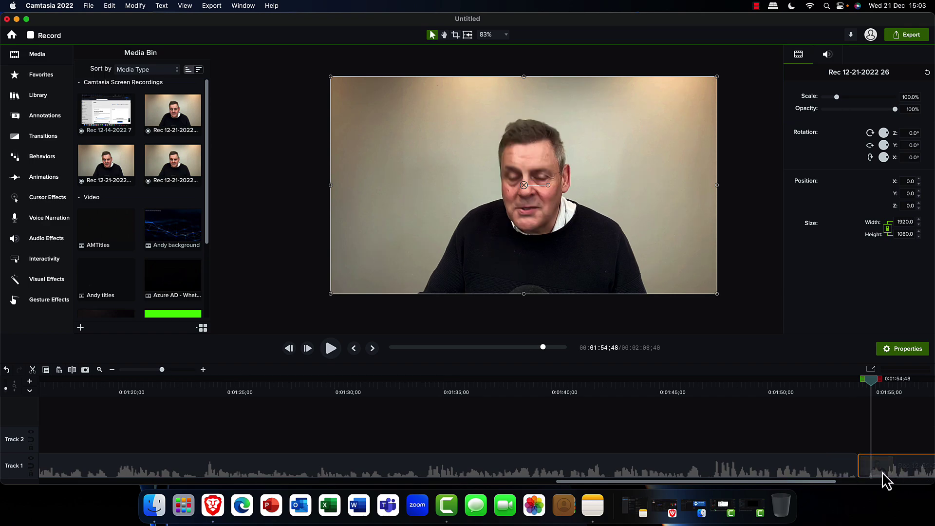
scroll(877, 454, "right", 5)
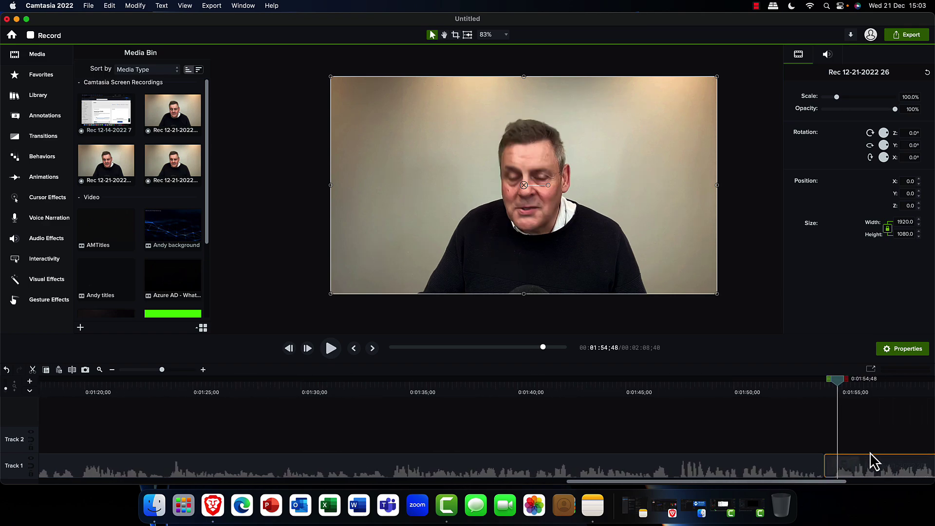
left_click_drag(719, 385, 708, 382)
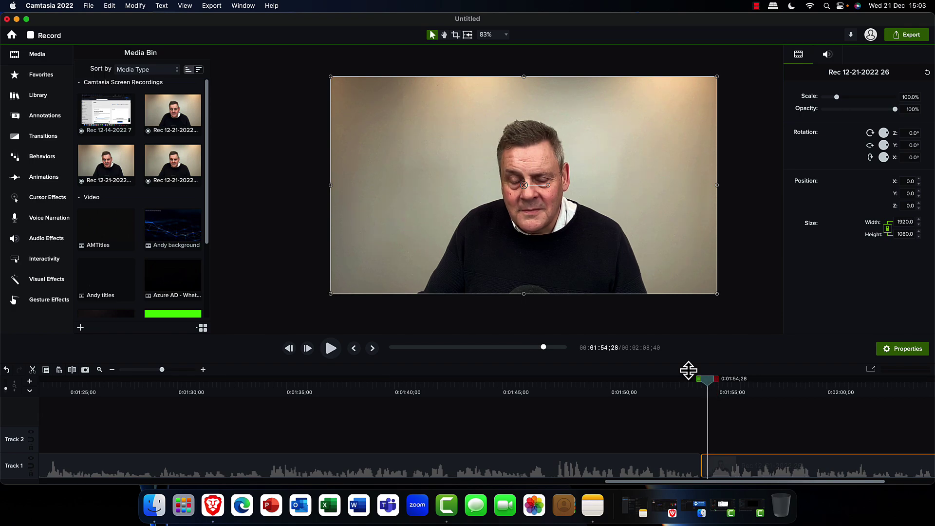
left_click(326, 349)
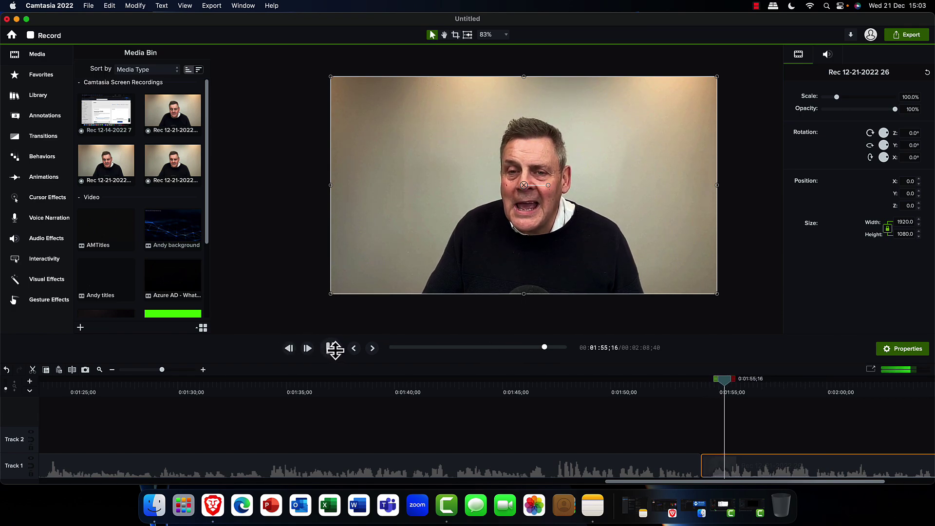
left_click(327, 348)
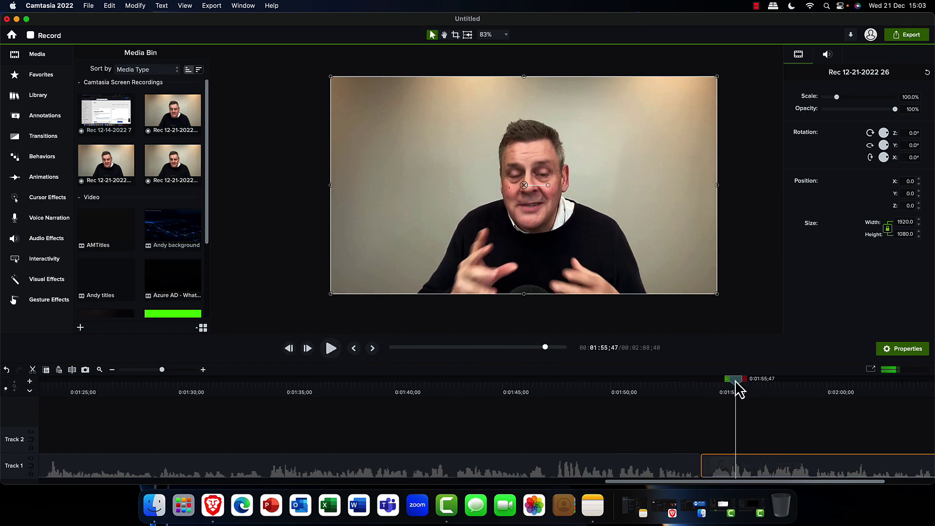
left_click_drag(735, 385, 710, 384)
right_click(710, 383)
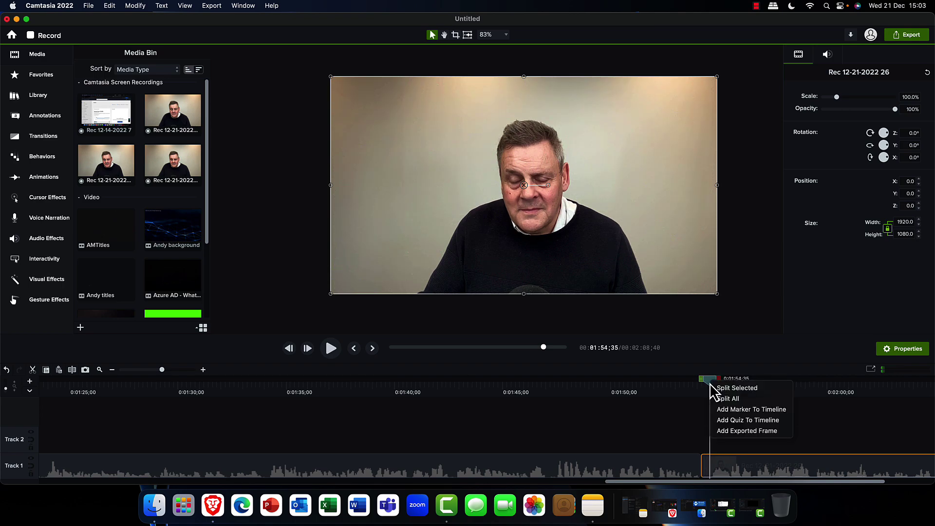
left_click(721, 388)
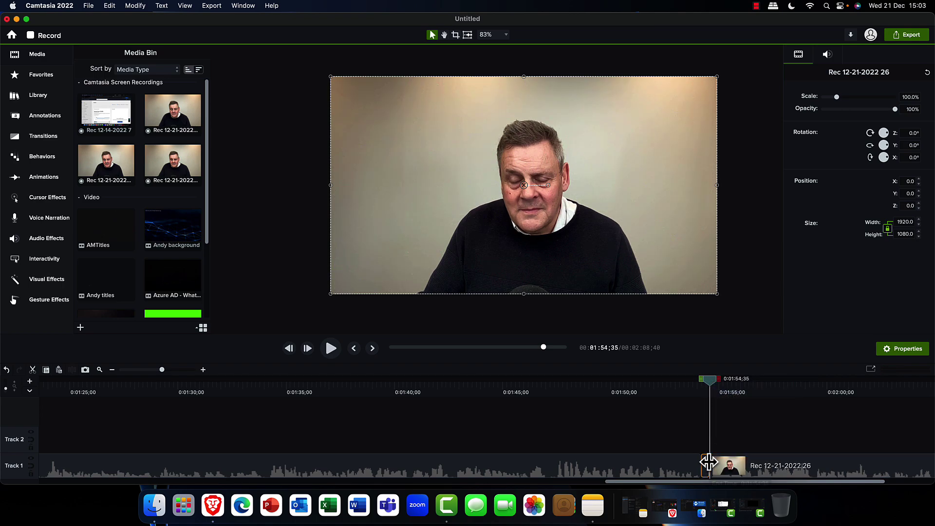
left_click(709, 461)
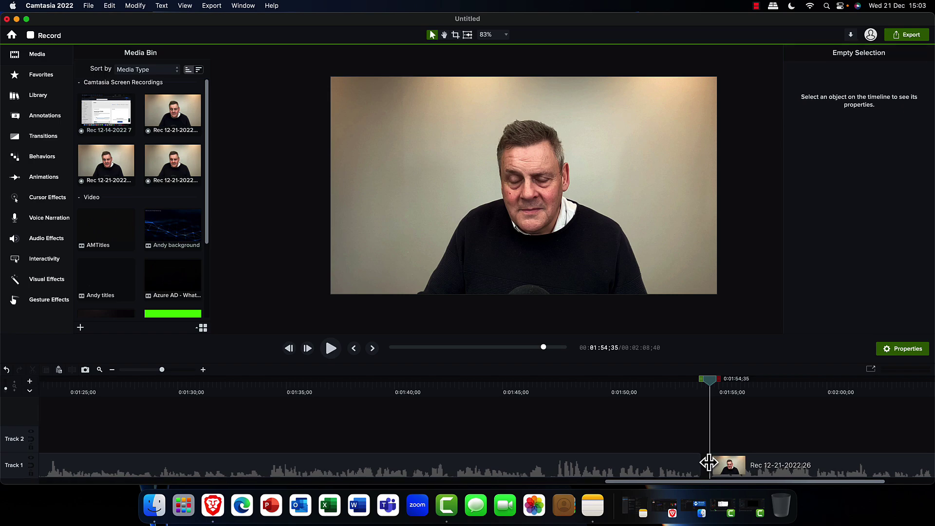
left_click(729, 466)
mouse_move(711, 466)
left_mouse_down()
mouse_move(689, 464)
mouse_move(700, 461)
left_mouse_up()
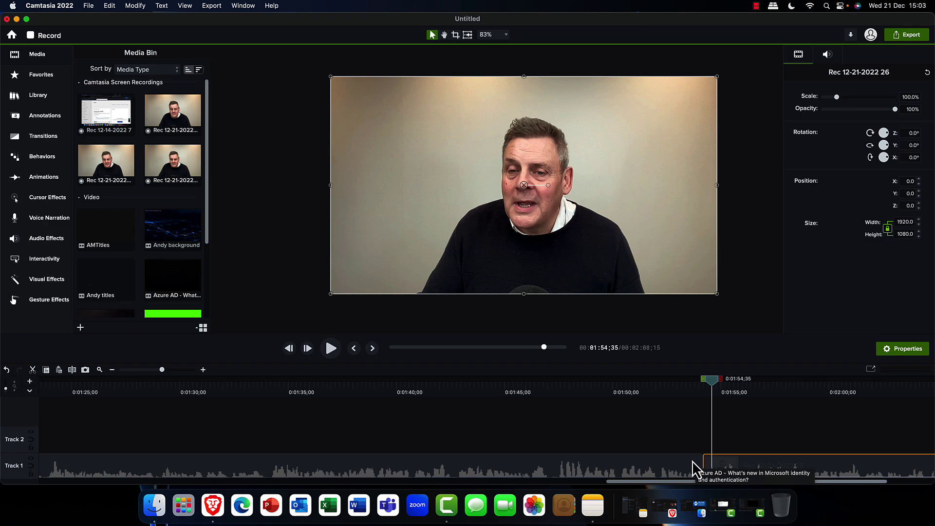
left_click(667, 478)
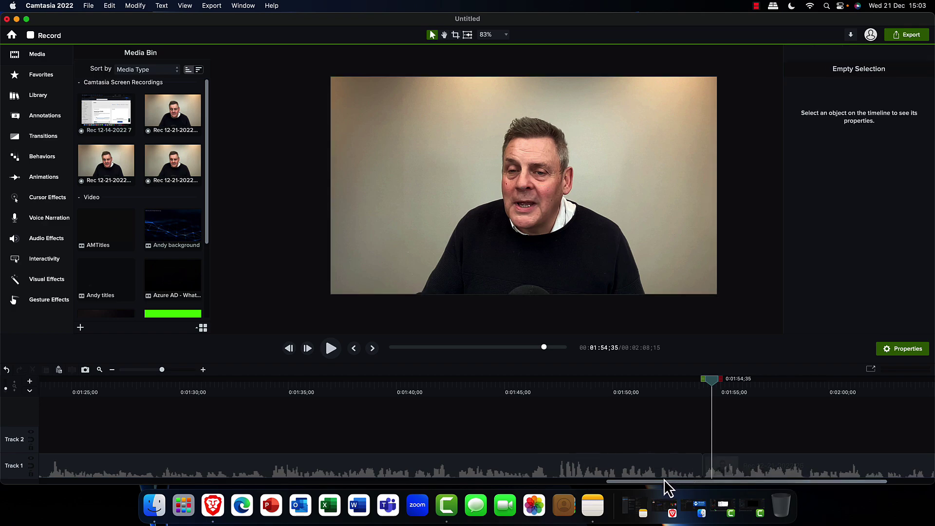
left_click(673, 478)
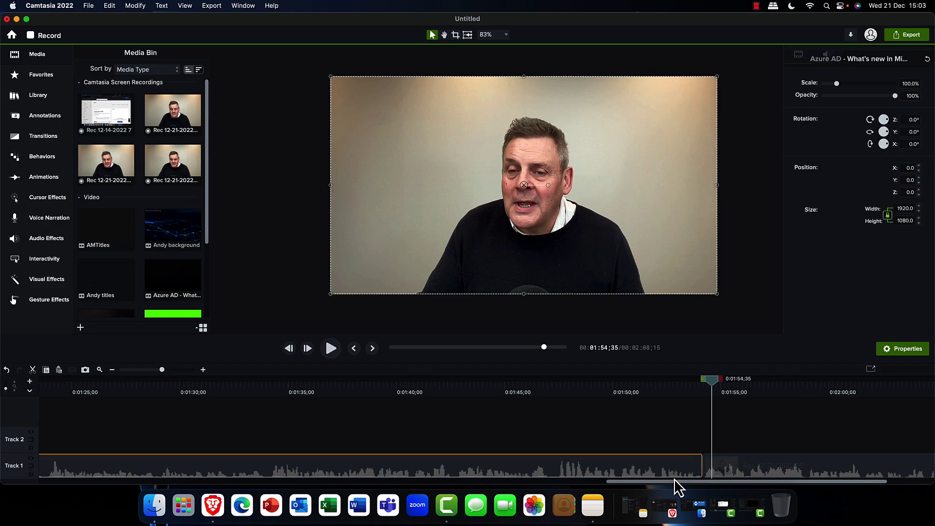
left_click_drag(688, 480, 768, 483)
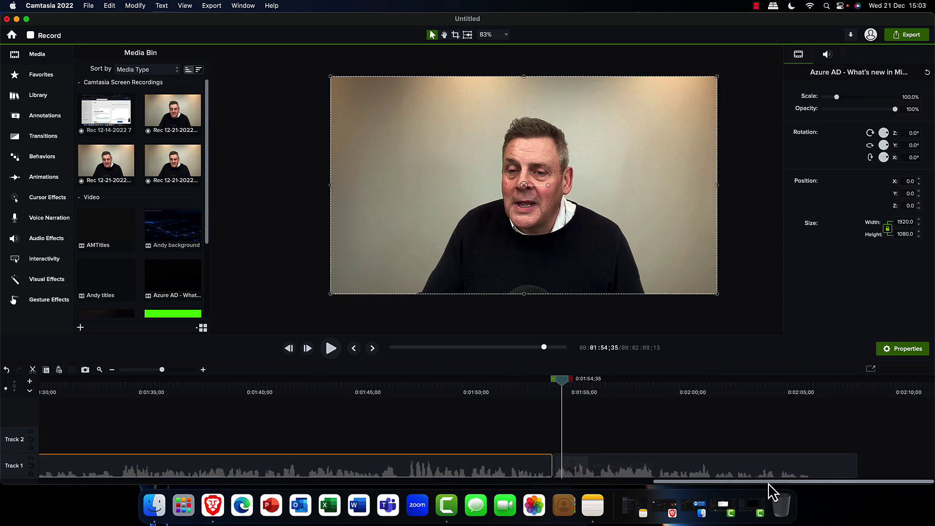
left_click(812, 391)
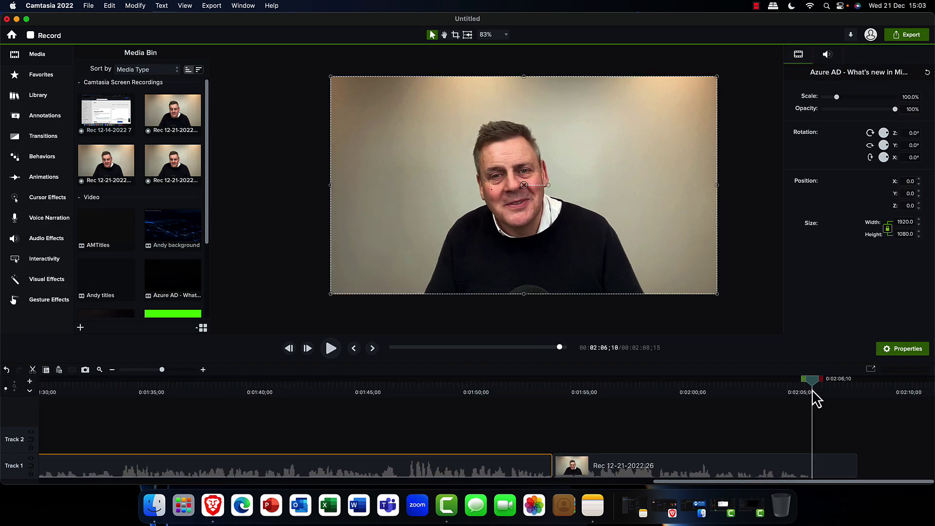
right_click(824, 388)
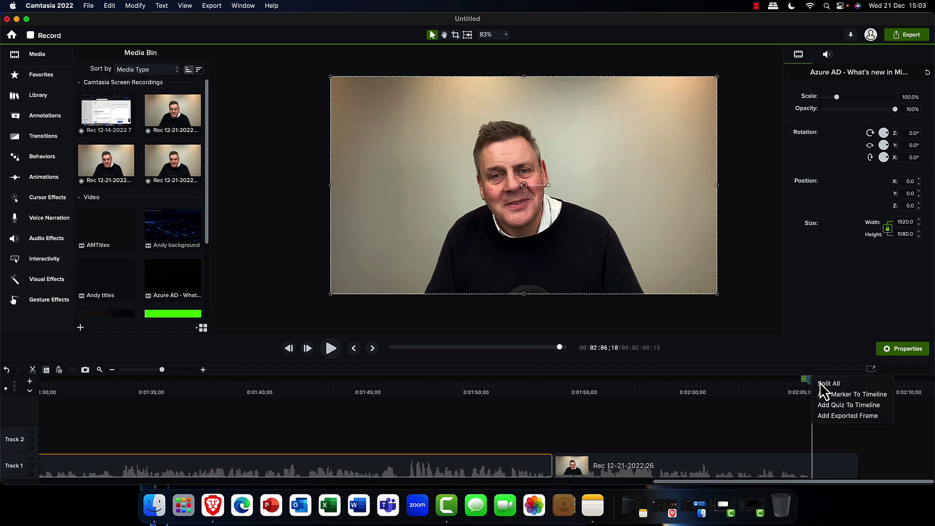
left_click(819, 466)
left_click(825, 467)
key("Delete")
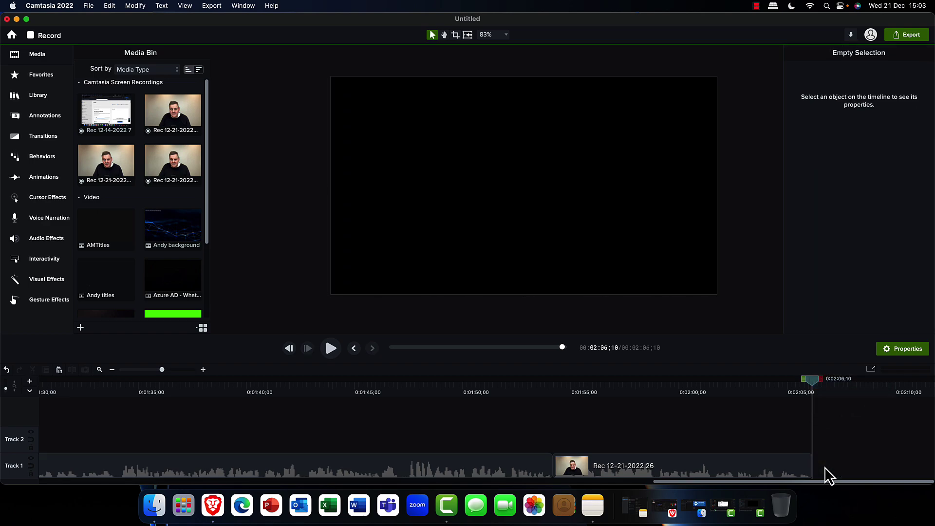
Add the presenter's name title clip to Track 2 just after 0:00:33;09 and play it to 0:00:36;17
left_click_drag(706, 482, 203, 476)
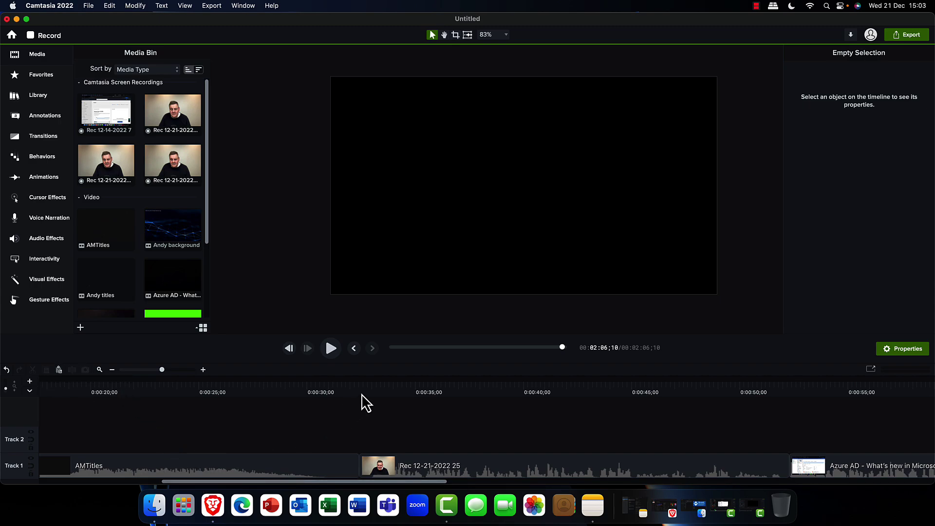
left_click(374, 384)
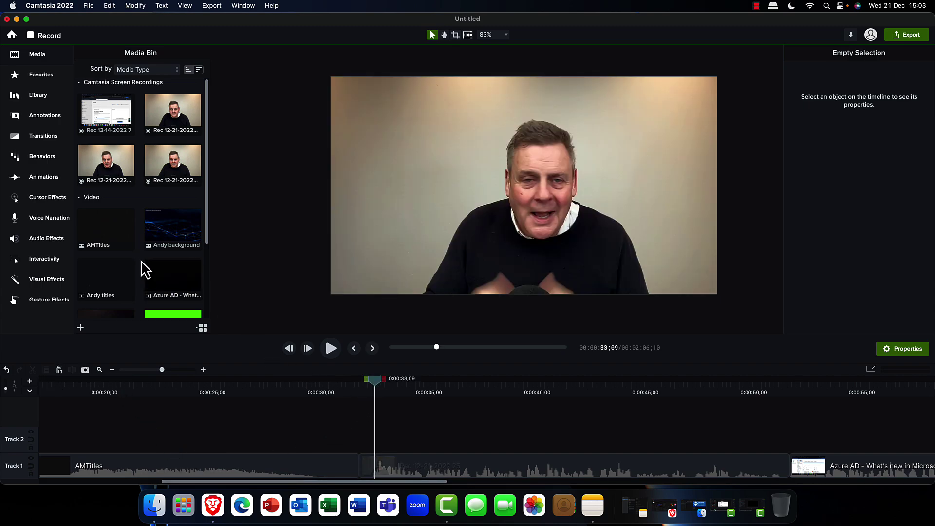
left_click(102, 226)
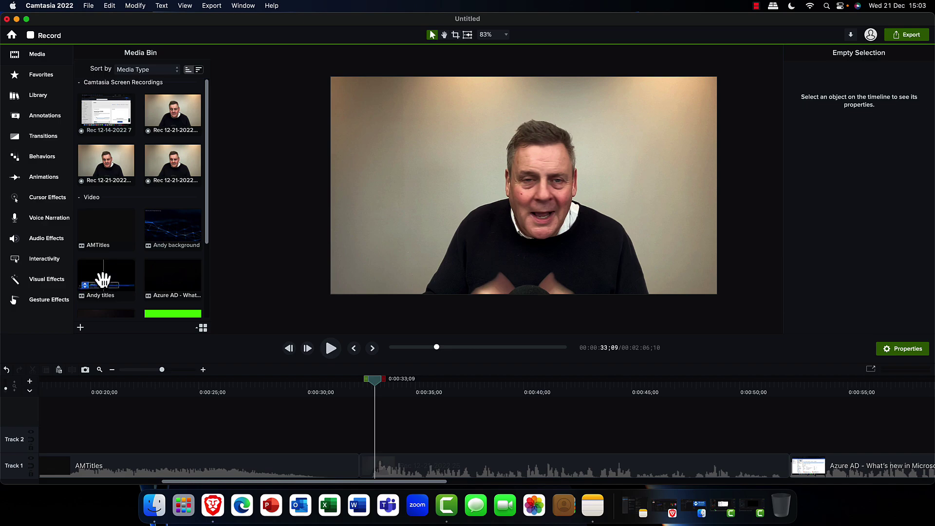
left_click_drag(102, 275, 382, 438)
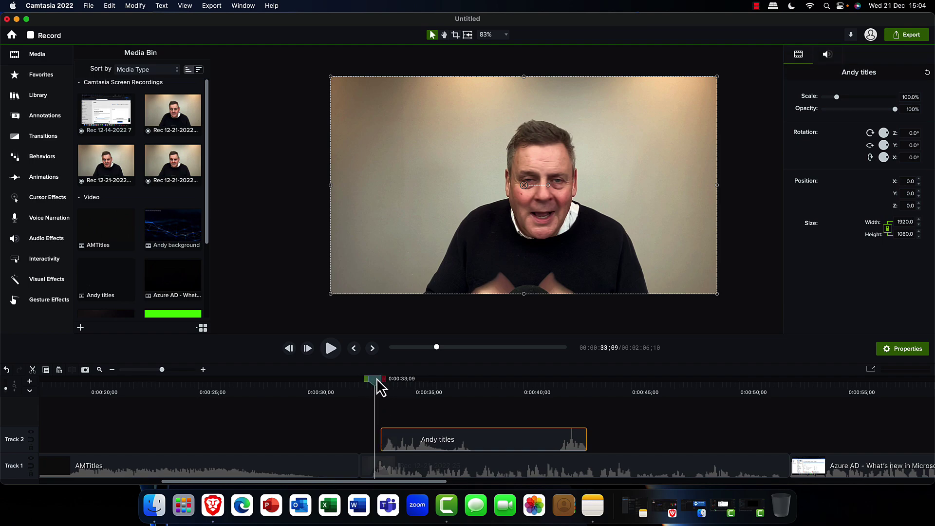
left_click(331, 349)
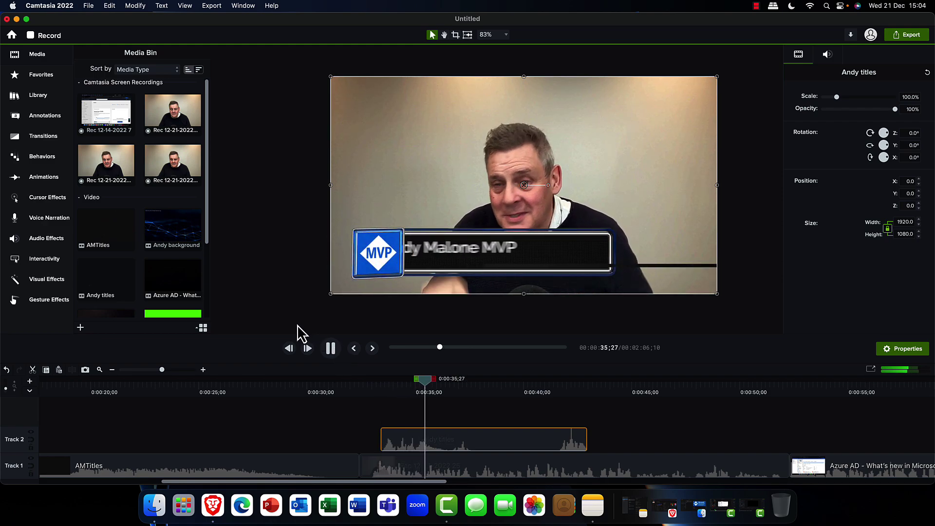
left_click(331, 348)
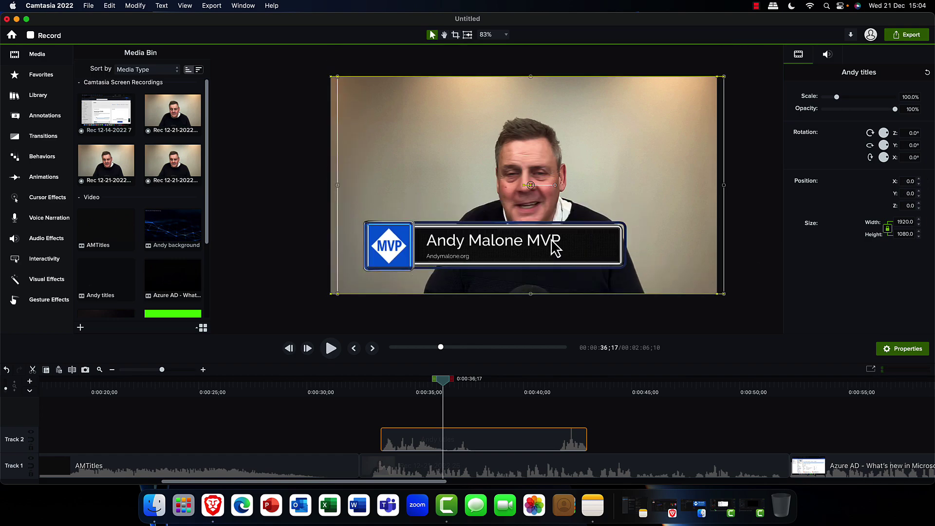
Shrink the presenter's name title and place it in the lower-left corner of the video frame
left_click(544, 258)
left_click_drag(543, 258, 549, 251)
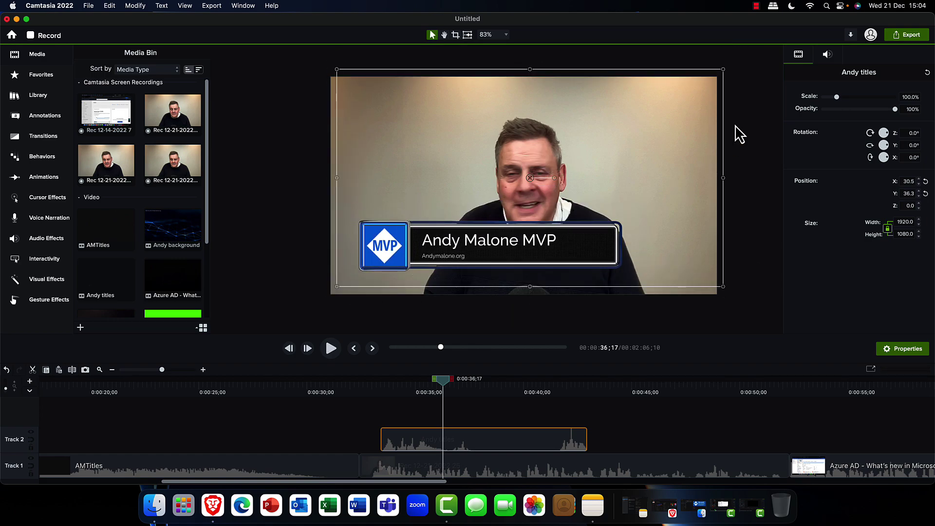
scroll(740, 88, "up", 3)
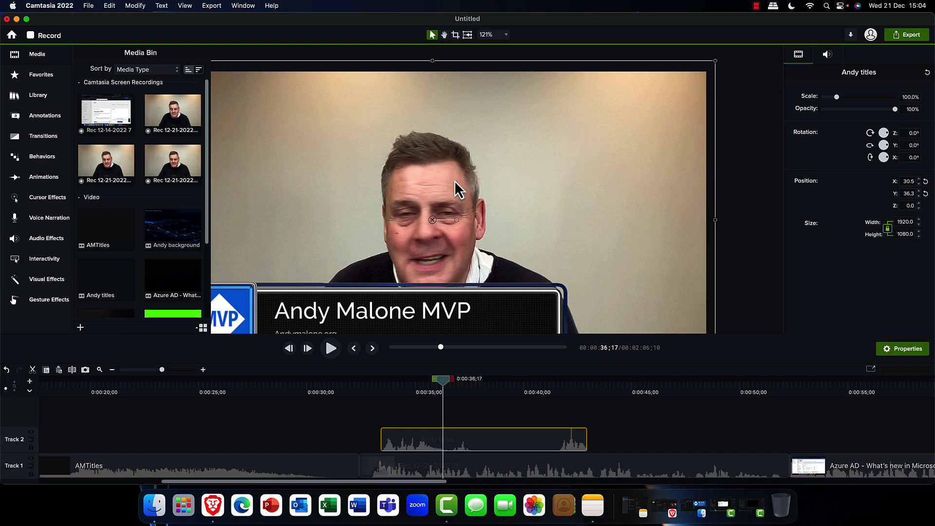
scroll(455, 181, "down", 5)
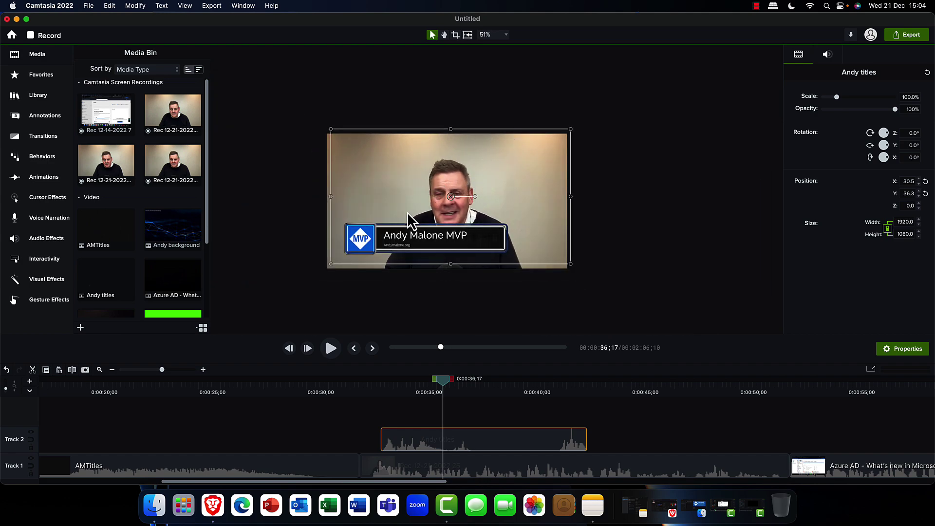
scroll(408, 213, "up", 2)
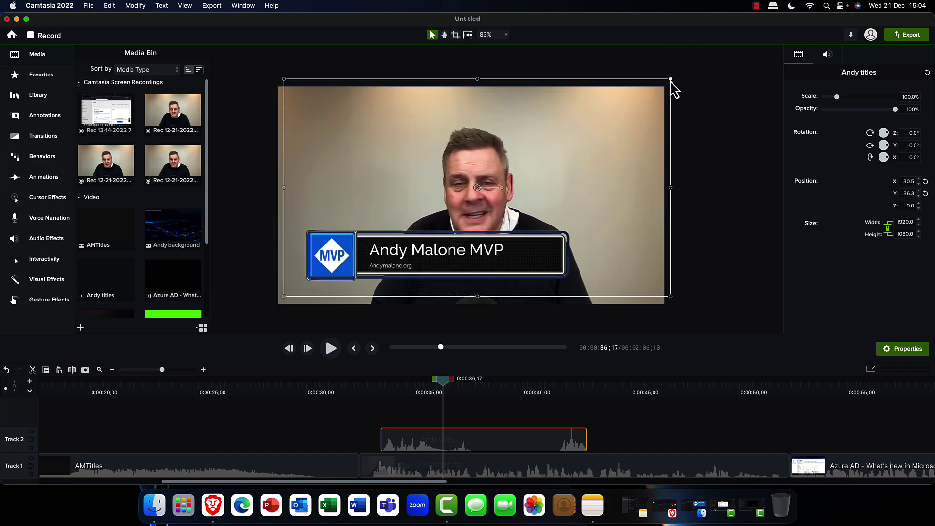
left_click(648, 90, "shift")
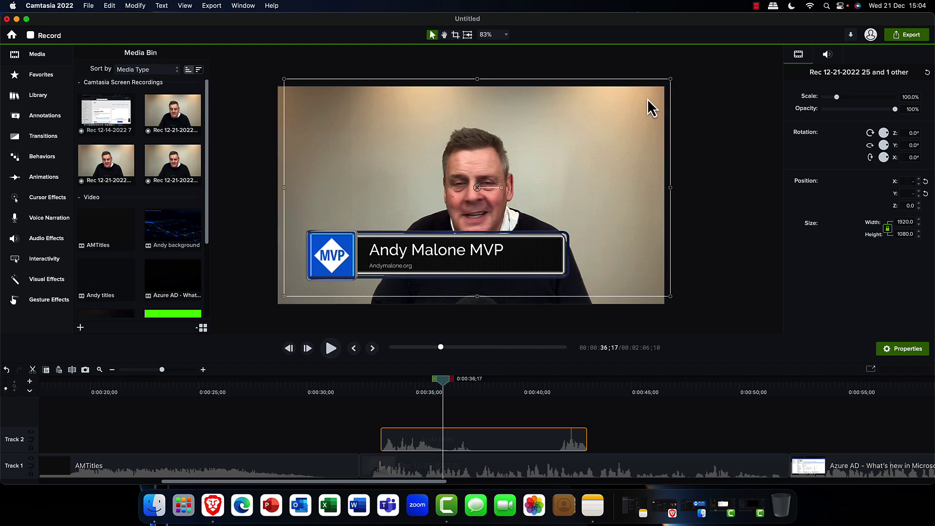
left_click(647, 98)
left_click_drag(670, 78, 529, 158)
left_click_drag(417, 267, 412, 274)
left_click(718, 271)
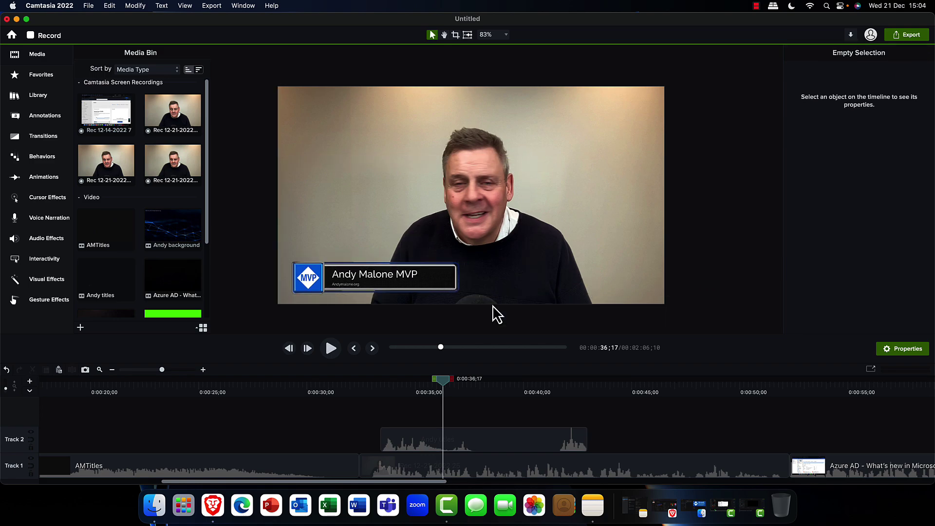
Preview the end of the name title clip and play on to 0:00:44;06
left_click_drag(501, 392, 537, 382)
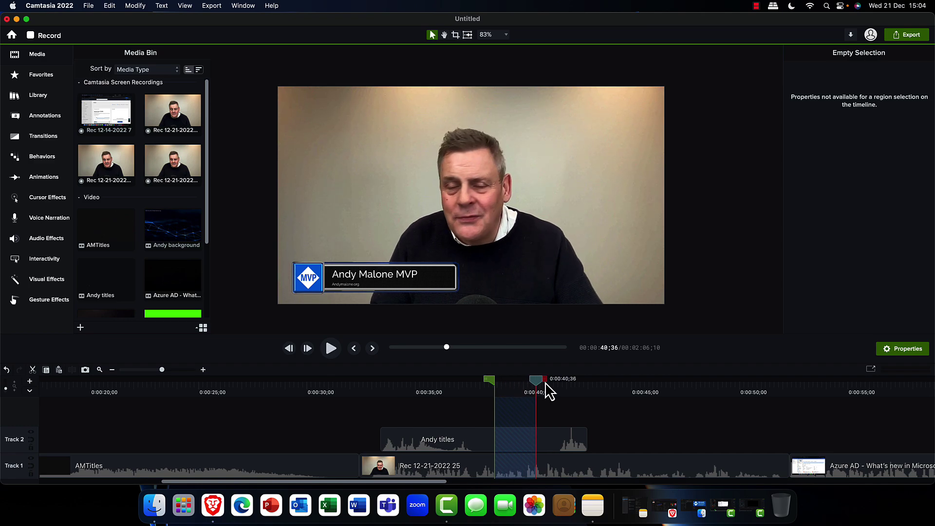
left_click(492, 381)
left_click(597, 391)
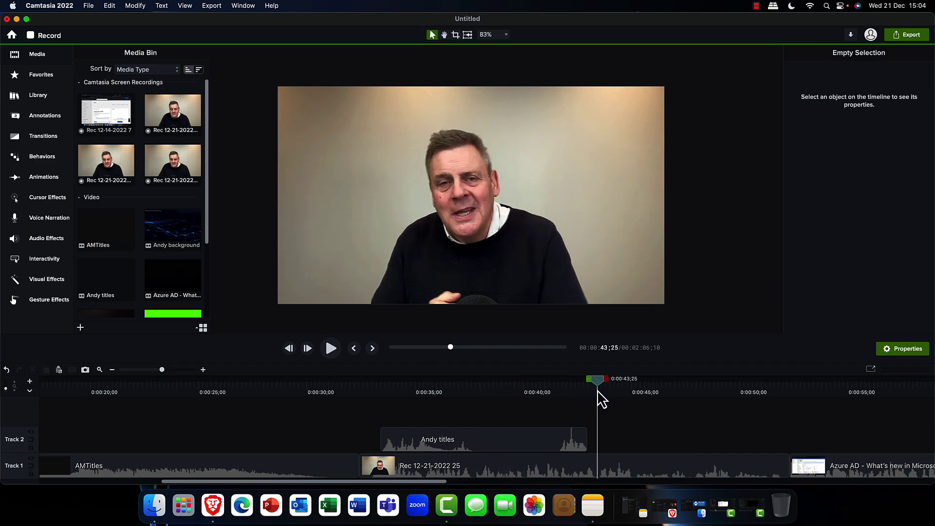
left_click_drag(600, 390, 530, 379)
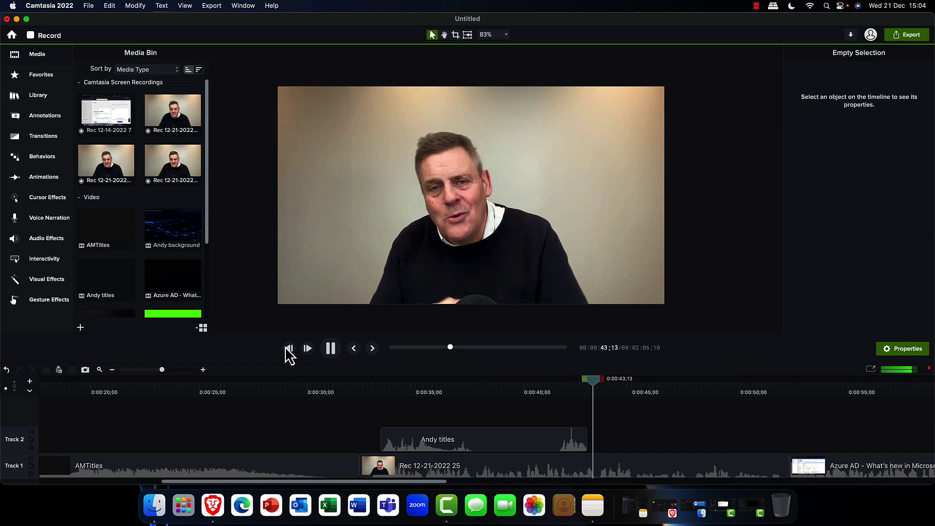
left_click(331, 348)
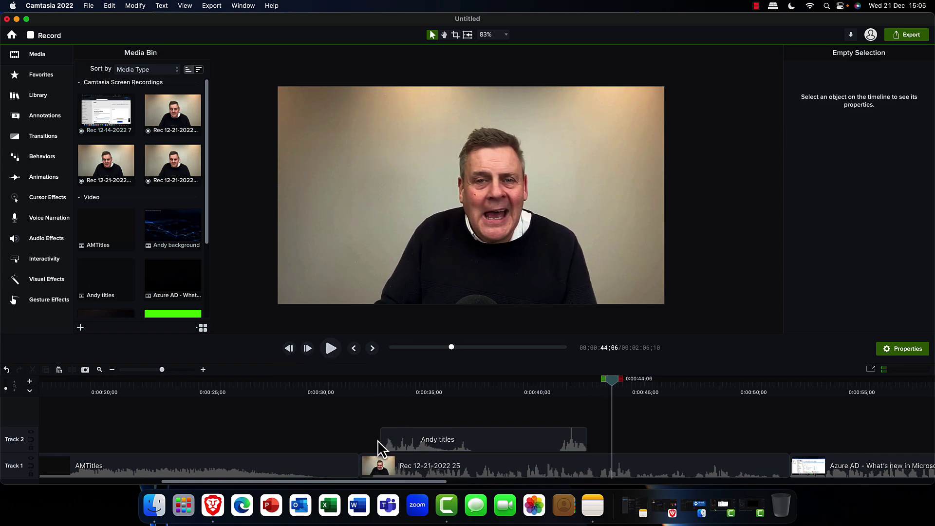
right_click(13, 445)
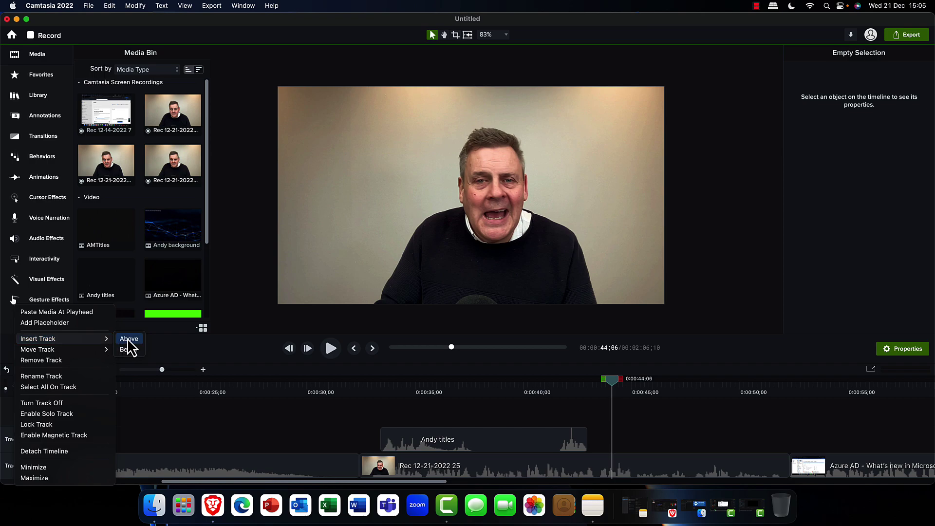
left_click(264, 427)
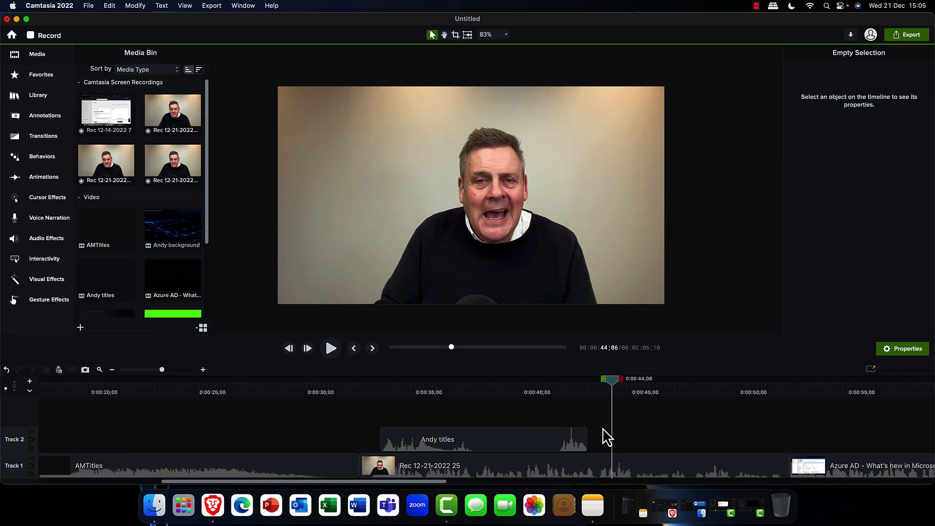
scroll(595, 436, "right", 5)
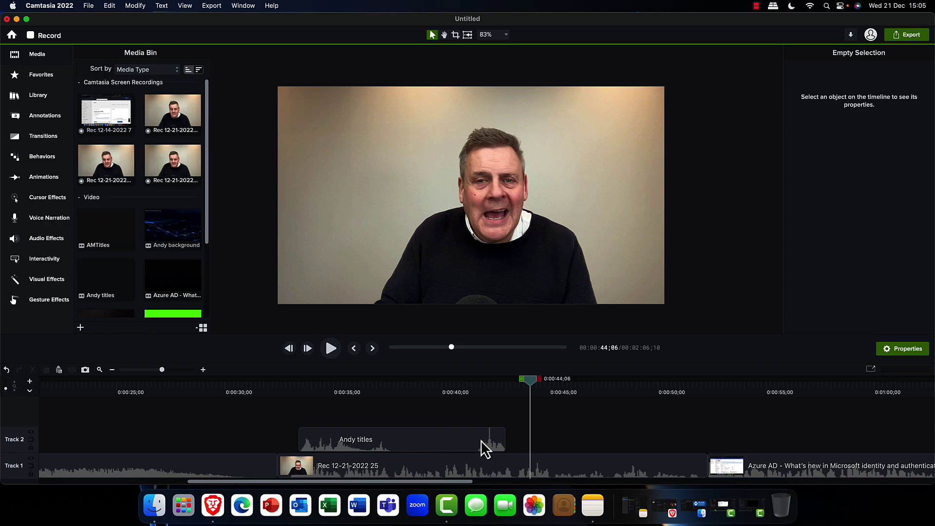
scroll(482, 440, "right", 20)
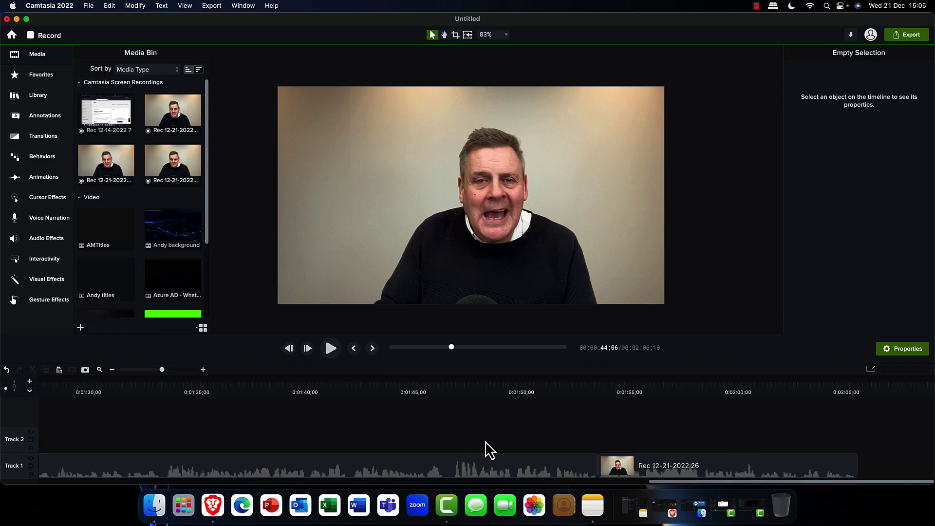
left_click(641, 390)
left_click(637, 389)
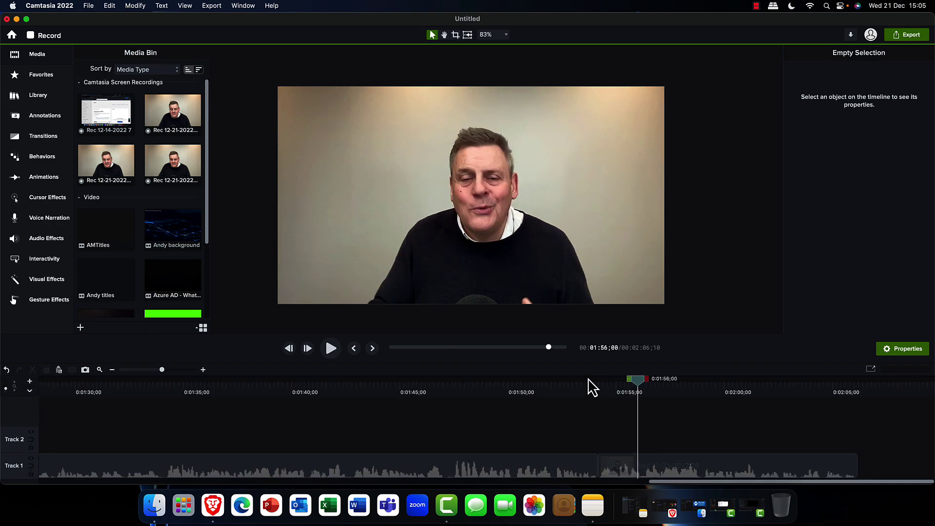
scroll(208, 273, "down", 5)
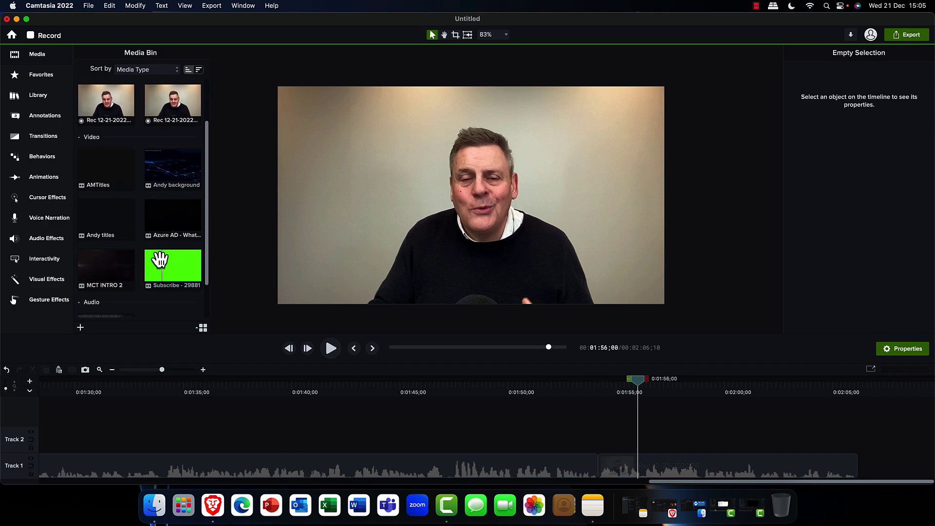
left_click_drag(167, 267, 648, 440)
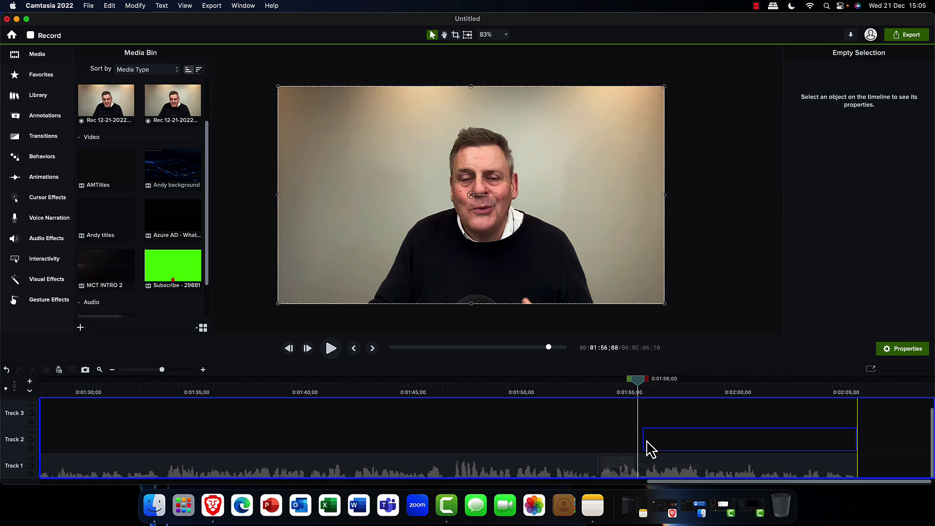
Trim the end of the Subscribe - 29881 clip slightly and move its start to 0:01:56;00
mouse_move(852, 443)
left_mouse_down()
mouse_move(821, 443)
mouse_move(857, 441)
left_mouse_up()
left_click(859, 441)
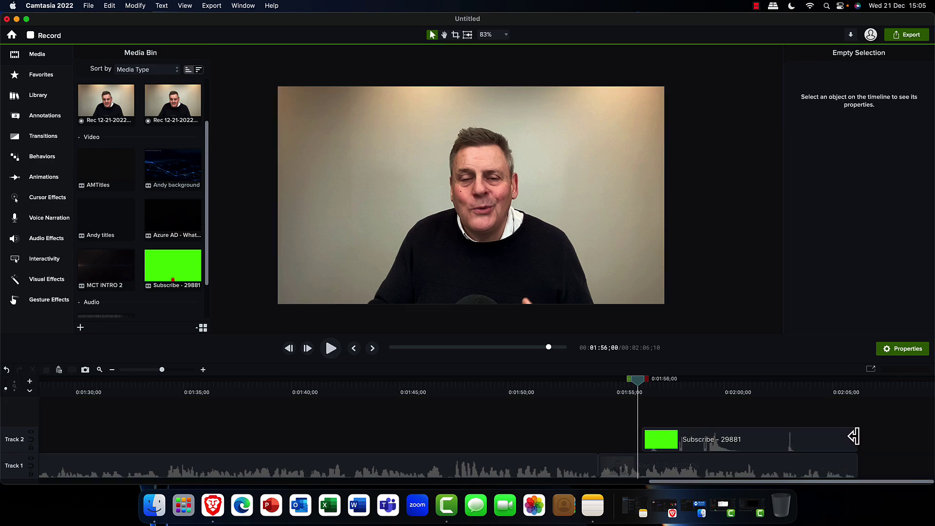
left_click(851, 440)
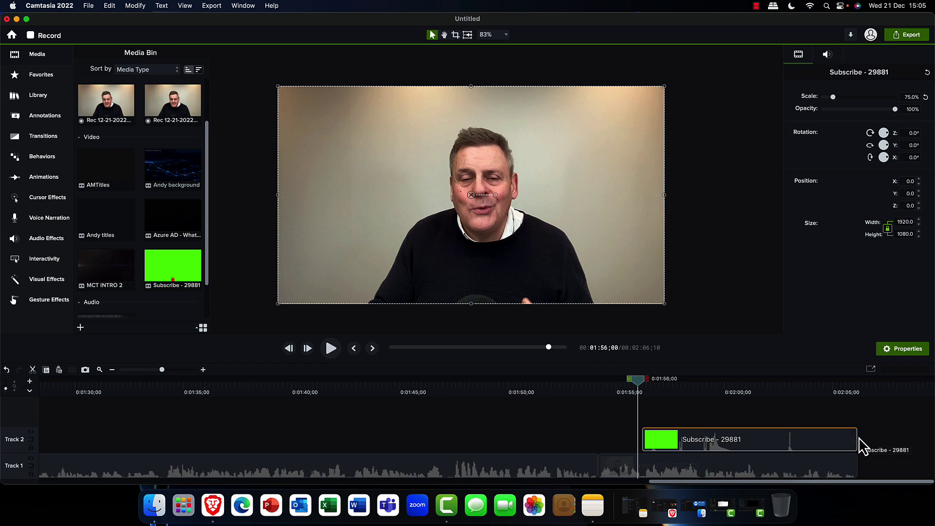
mouse_move(852, 440)
left_mouse_down()
mouse_move(818, 439)
mouse_move(860, 440)
mouse_move(823, 439)
mouse_move(839, 440)
left_mouse_up()
mouse_move(732, 441)
left_mouse_down()
mouse_move(744, 439)
mouse_move(717, 439)
mouse_move(725, 440)
left_mouse_up()
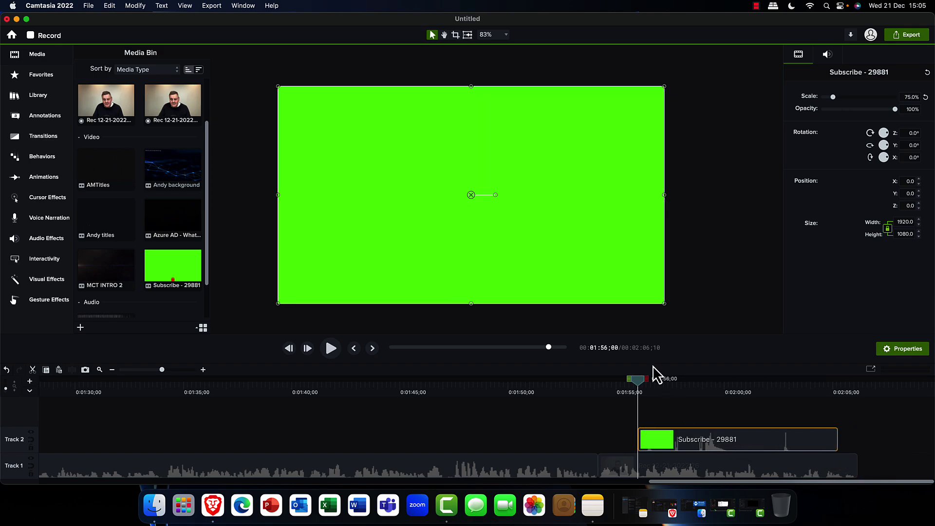
Scrub through the Subscribe - 29881 animation to the frame at 0:01:58;13
left_click_drag(638, 379, 687, 384)
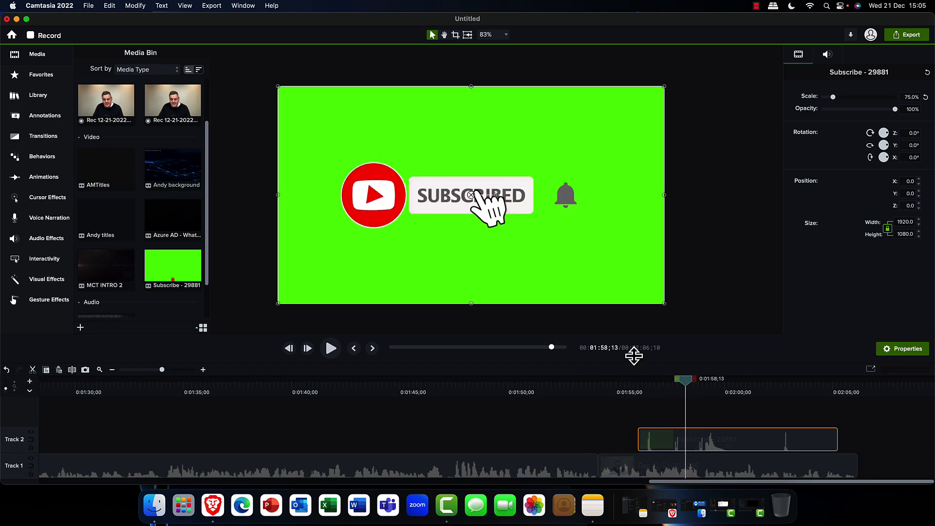